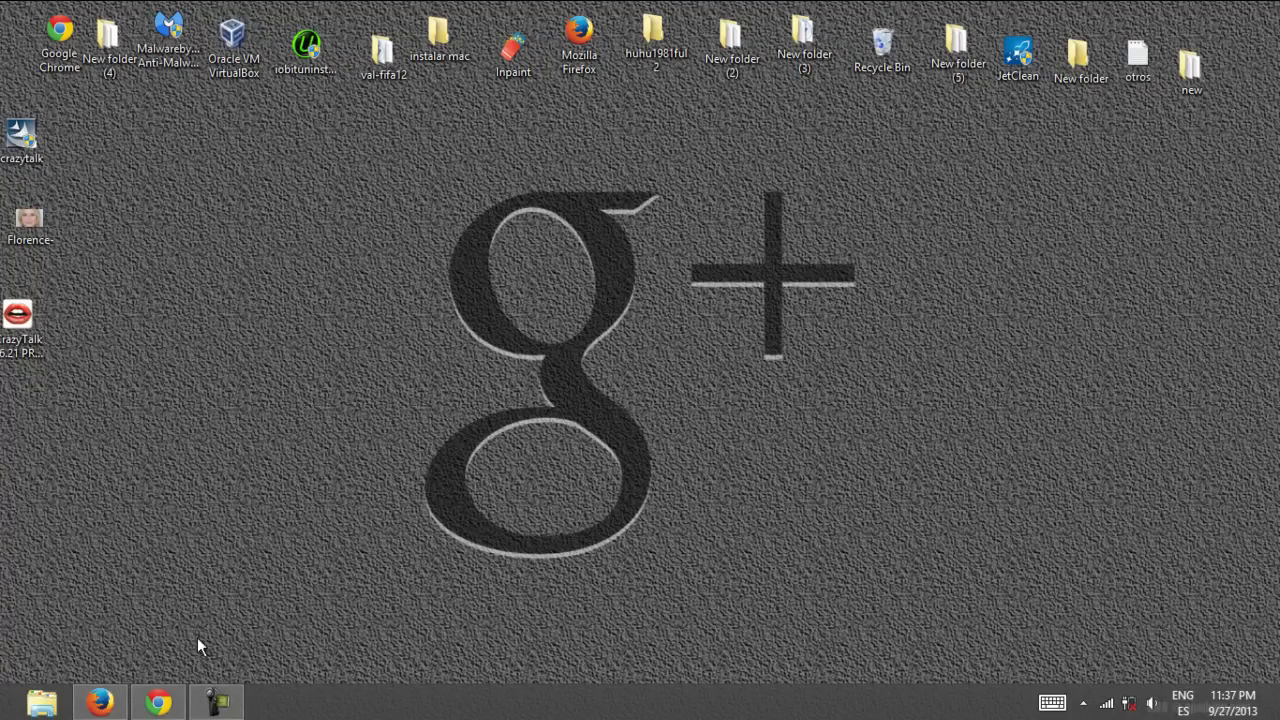
Step: Switch to Chrome, start the CrazyTalk download on its Softonic page, and minimize the browser
click(171, 690)
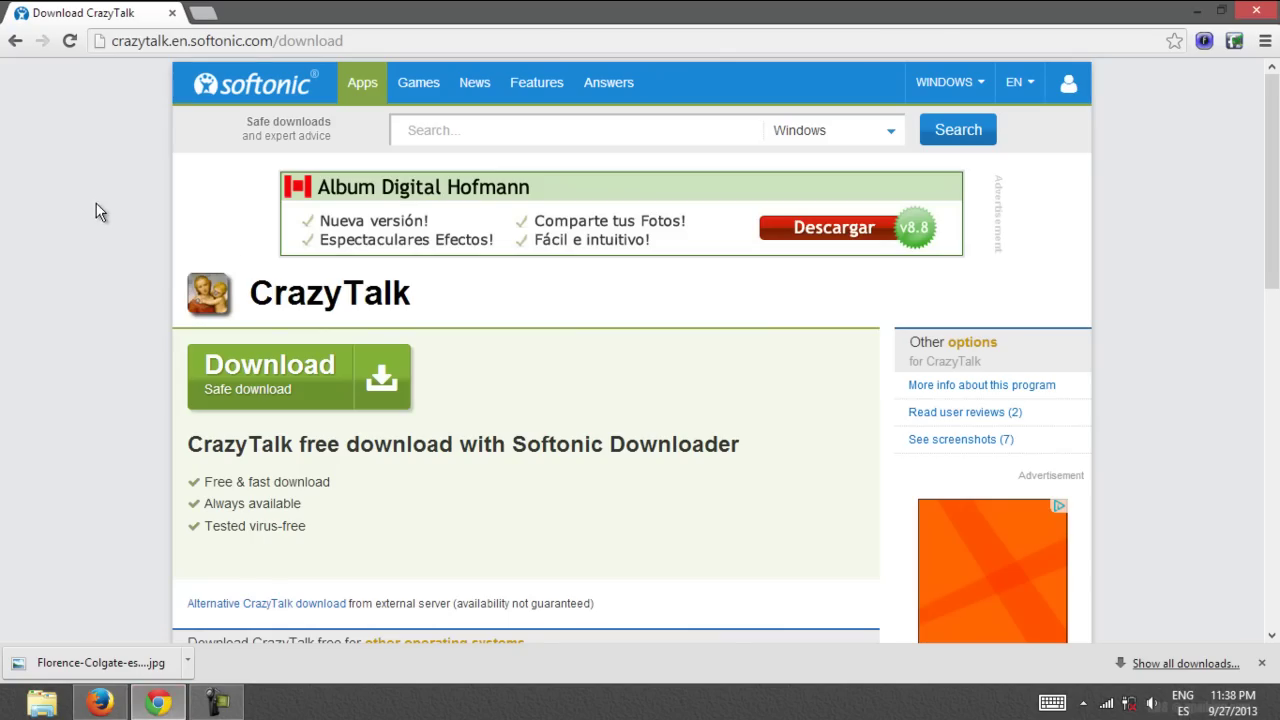
scroll(97, 224, down, 1)
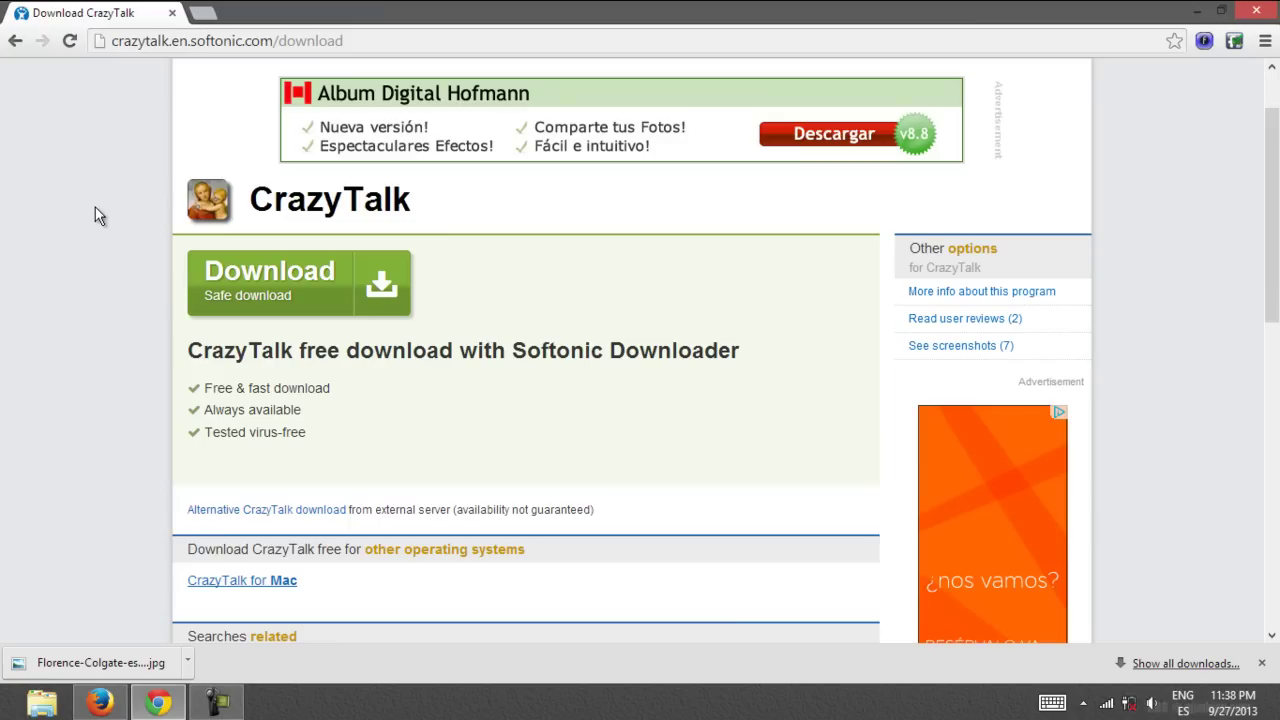
click(290, 286)
click(1197, 10)
Step: Rearrange the installer, portrait photo and CrazyTalk shortcut icons on the desktop and launch CrazyTalk 6
mouse_move(20, 133)
mouse_down()
mouse_move(300, 214)
mouse_move(637, 214)
mouse_move(651, 200)
mouse_move(150, 190)
mouse_move(24, 145)
mouse_up()
drag(30, 228, 52, 206)
drag(20, 325, 618, 178)
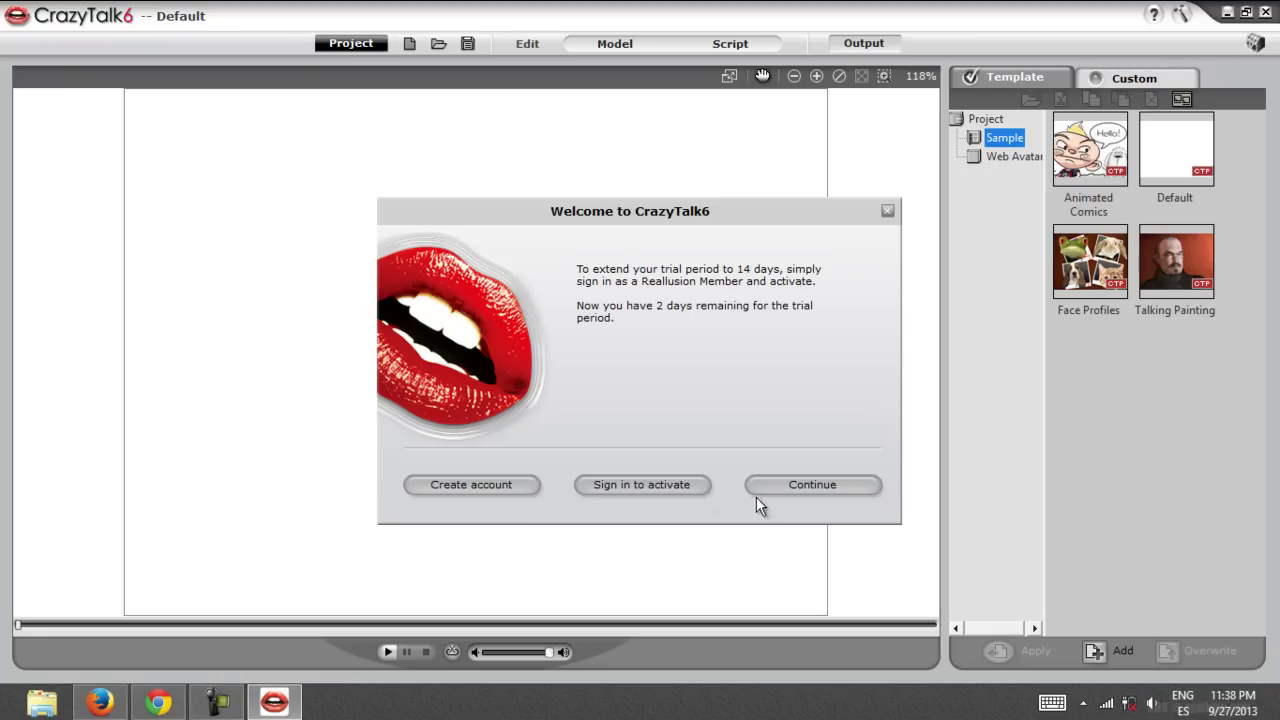
Step: Continue with the trial, close the startup screen, and shrink the maximized window so the desktop icons show beside it
click(800, 484)
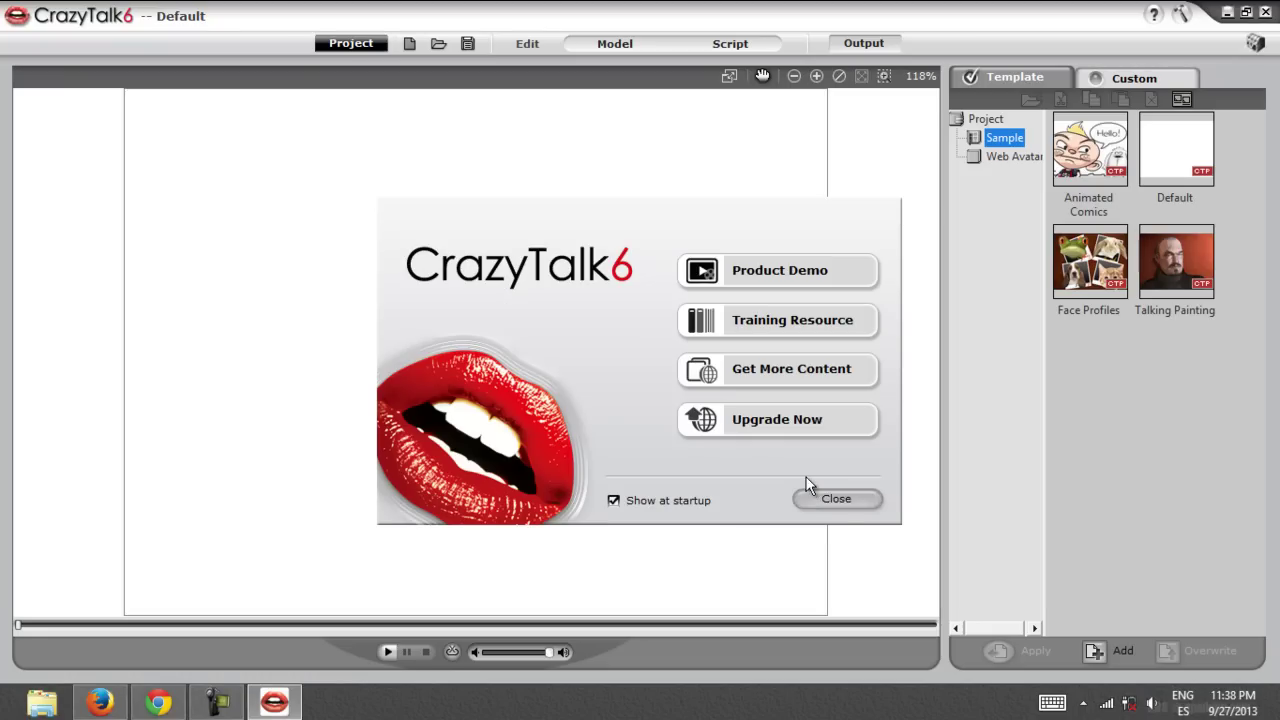
click(835, 505)
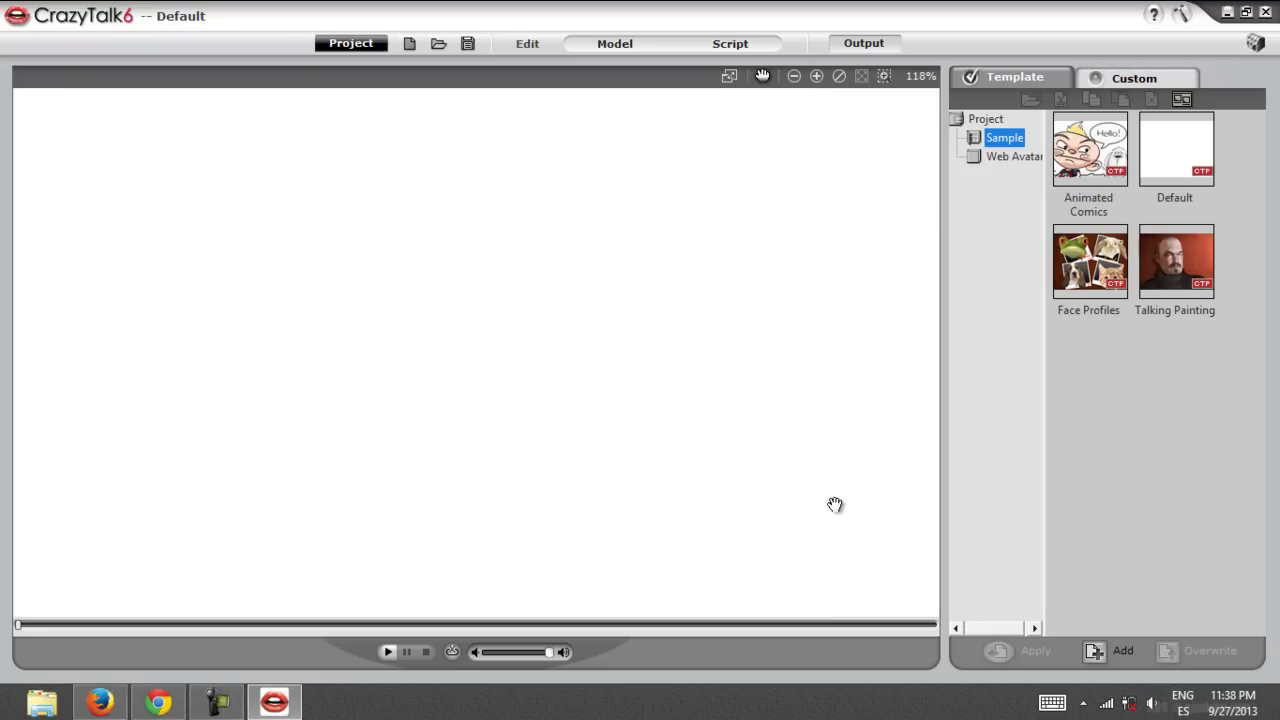
click(1245, 12)
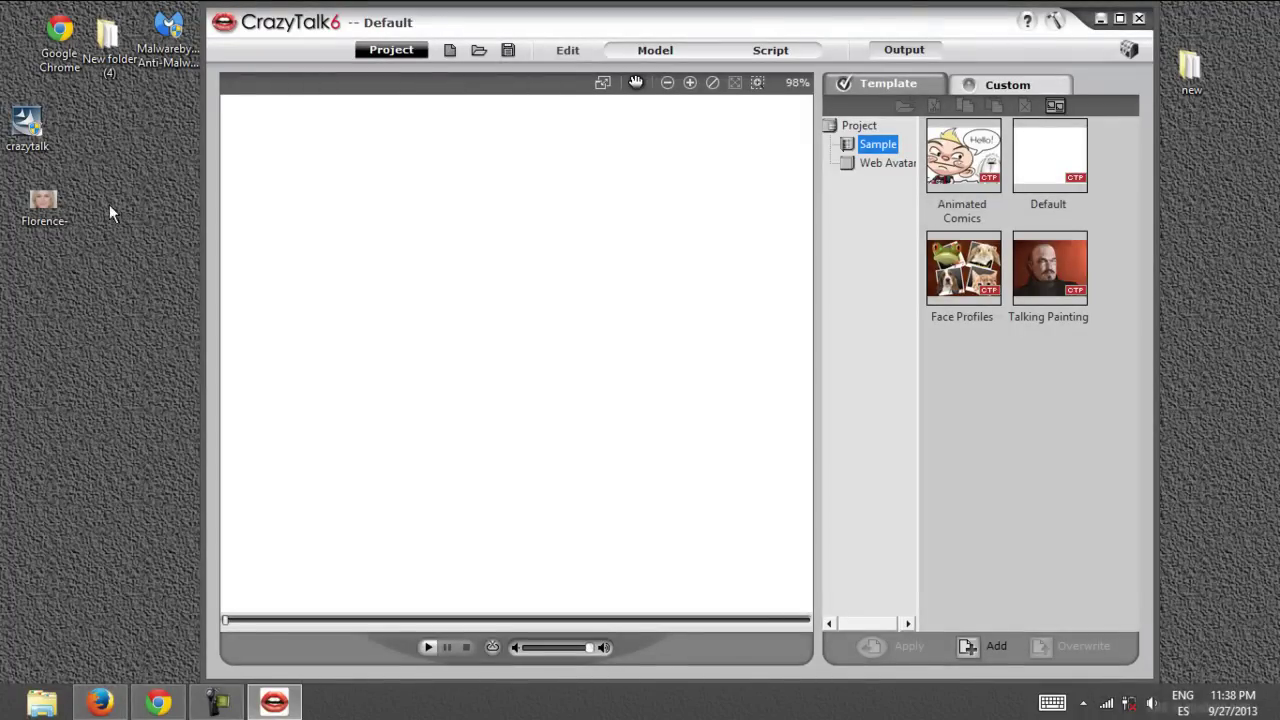
click(108, 177)
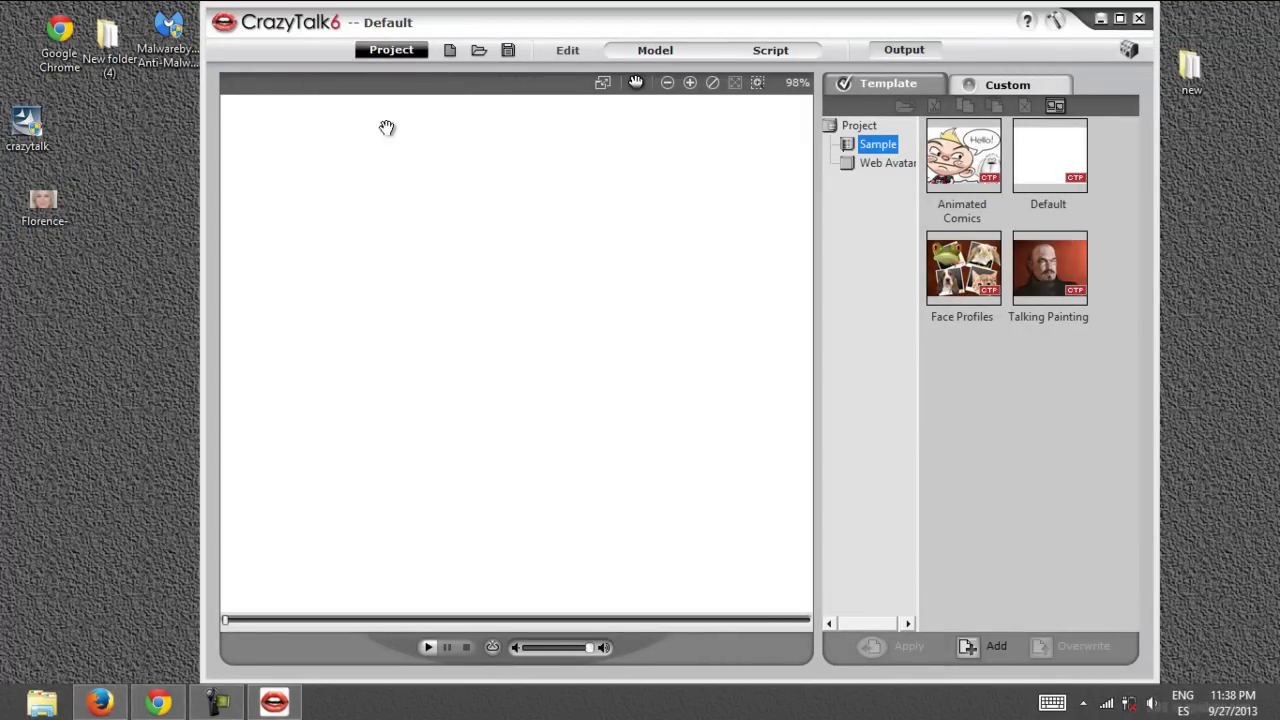
Step: In Model mode, import the woman's portrait JPEG from the Desktop folder and proceed to face fitting without cropping it
click(660, 48)
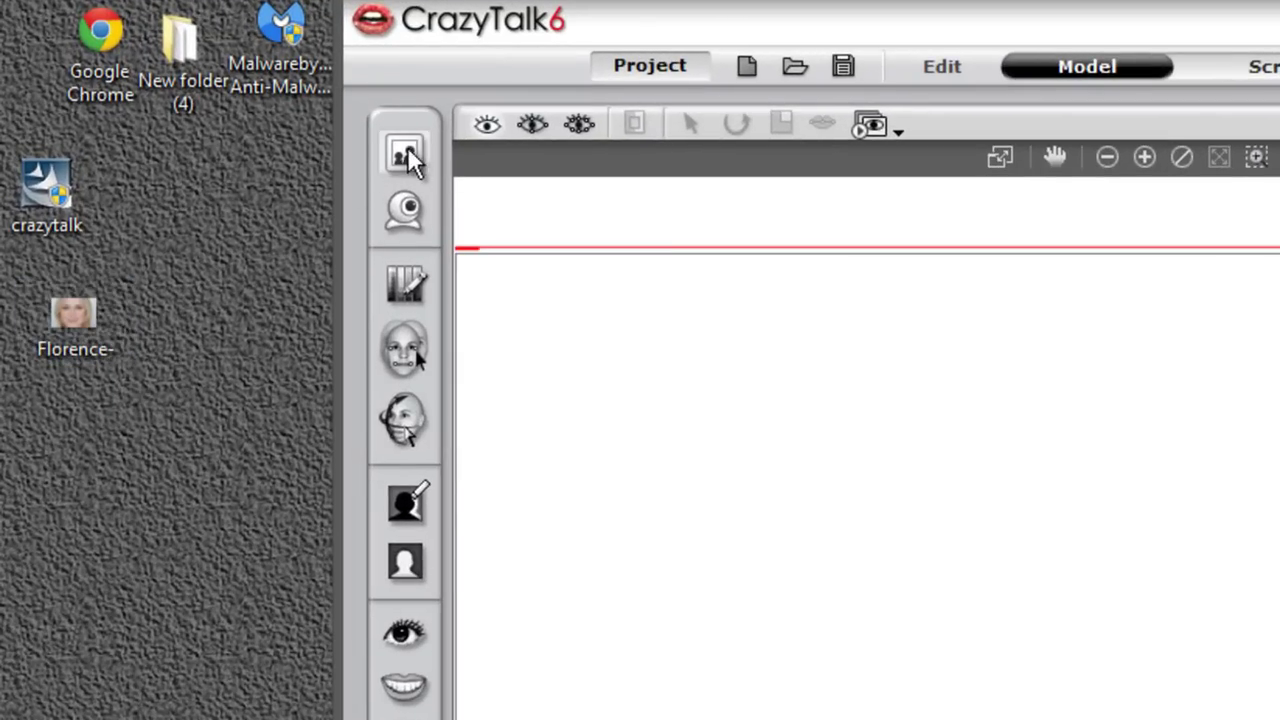
click(405, 155)
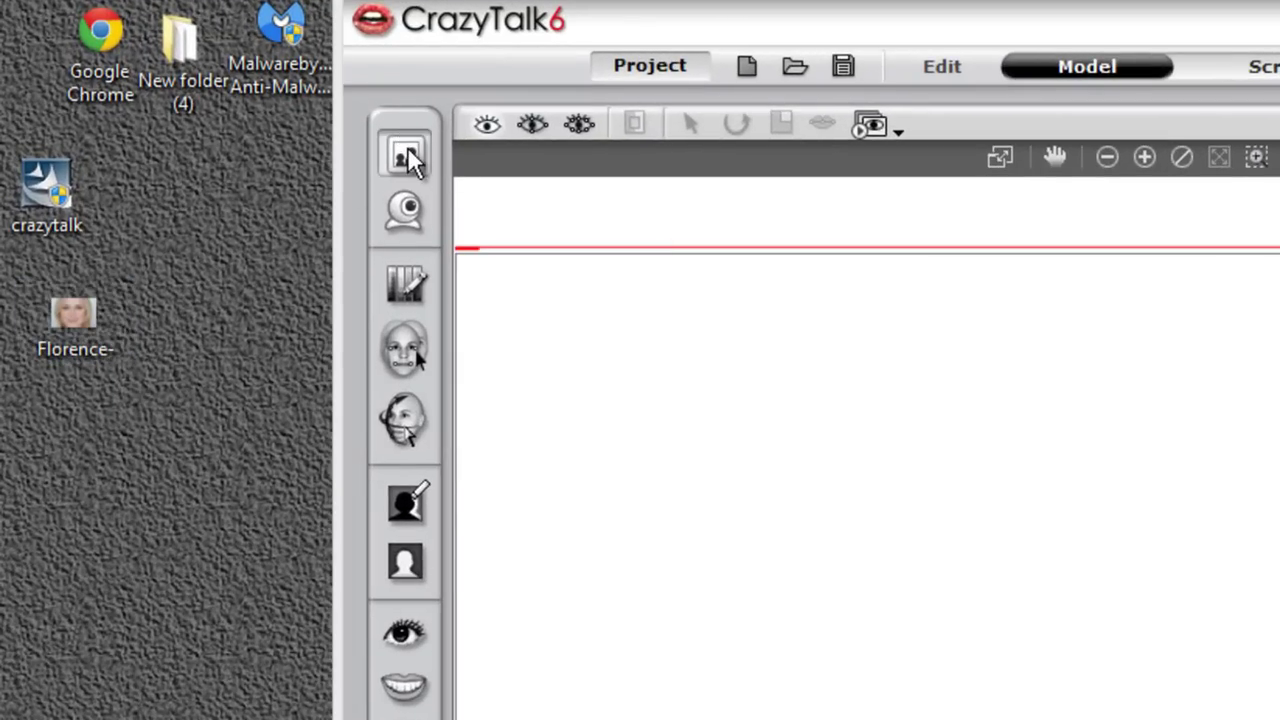
scroll(1240, 423, down, 5)
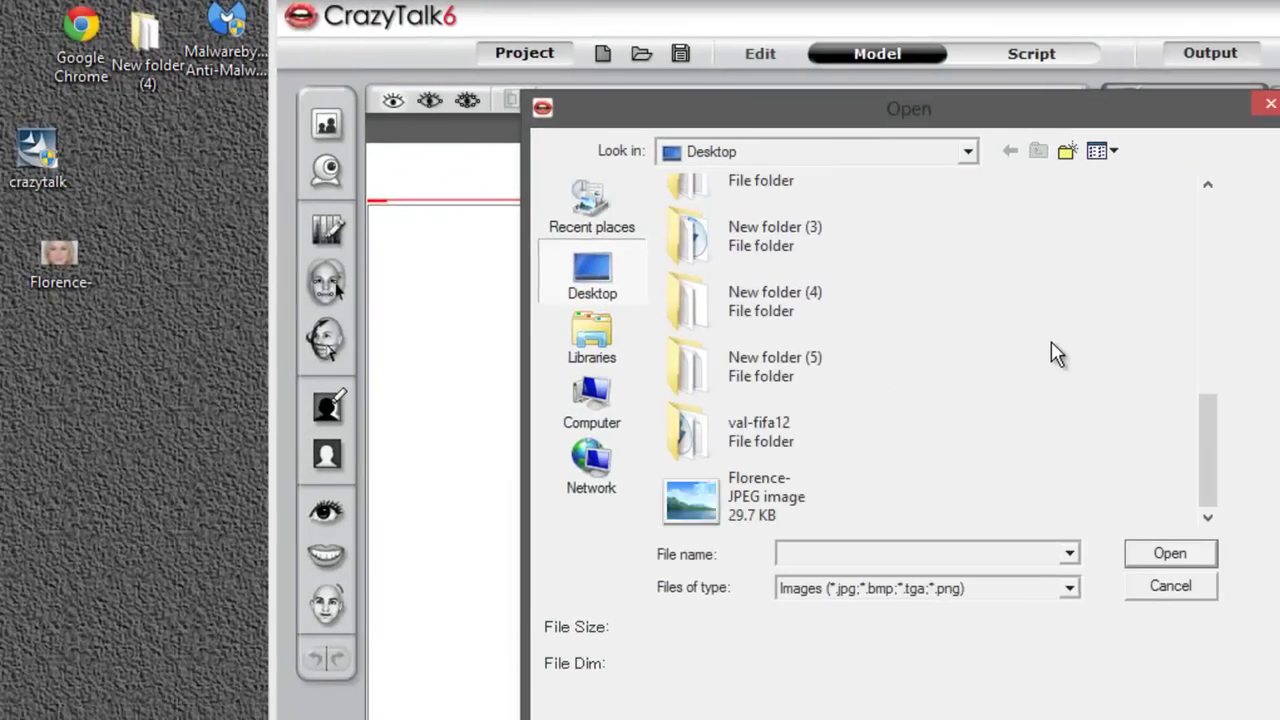
click(710, 500)
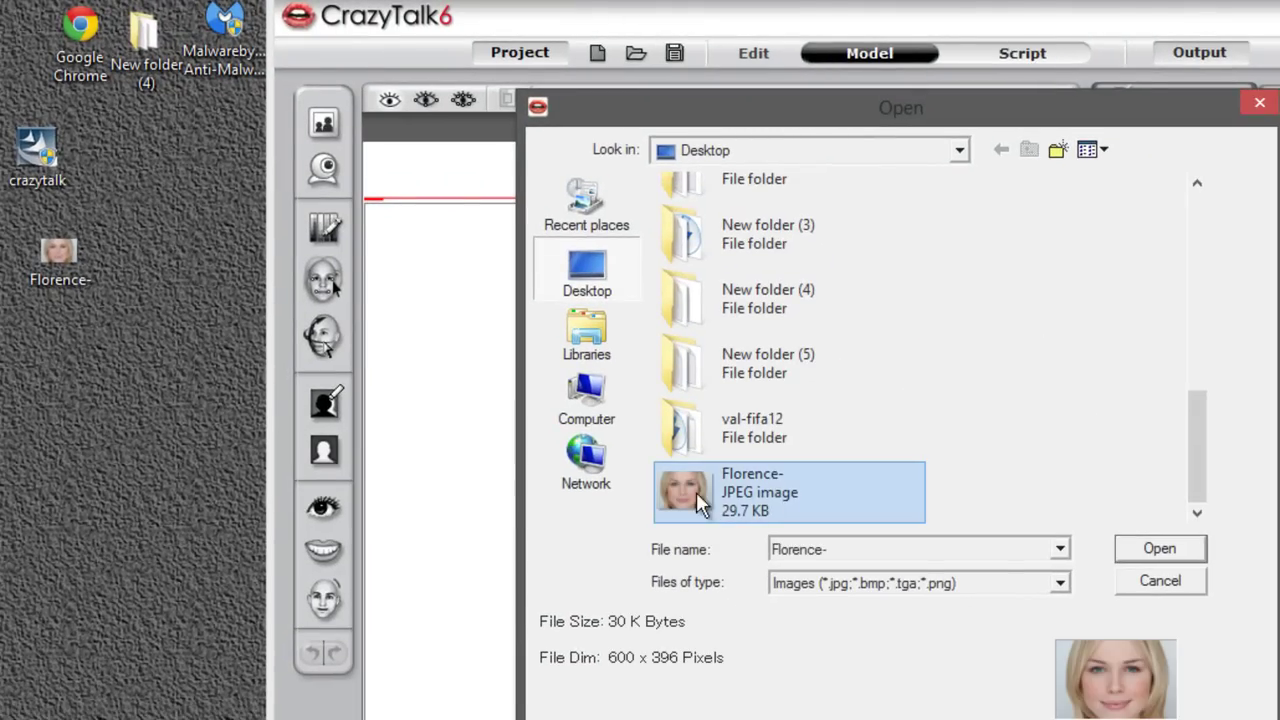
click(1158, 549)
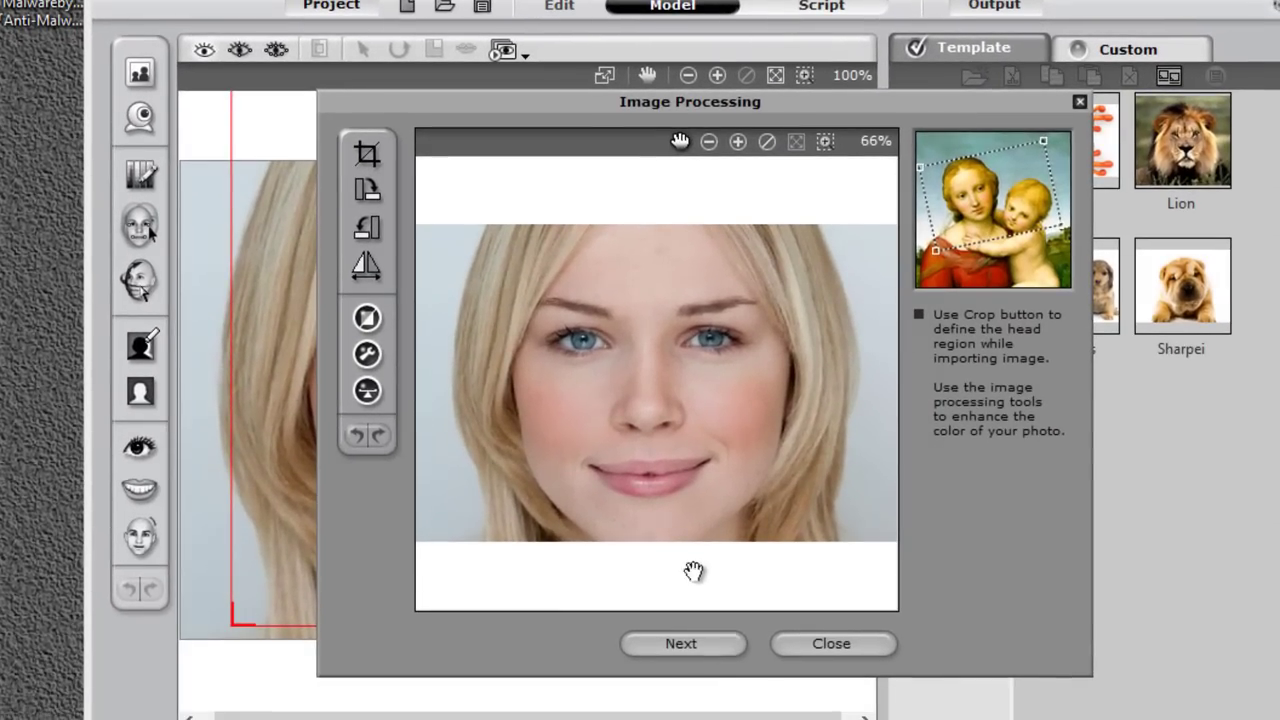
click(690, 646)
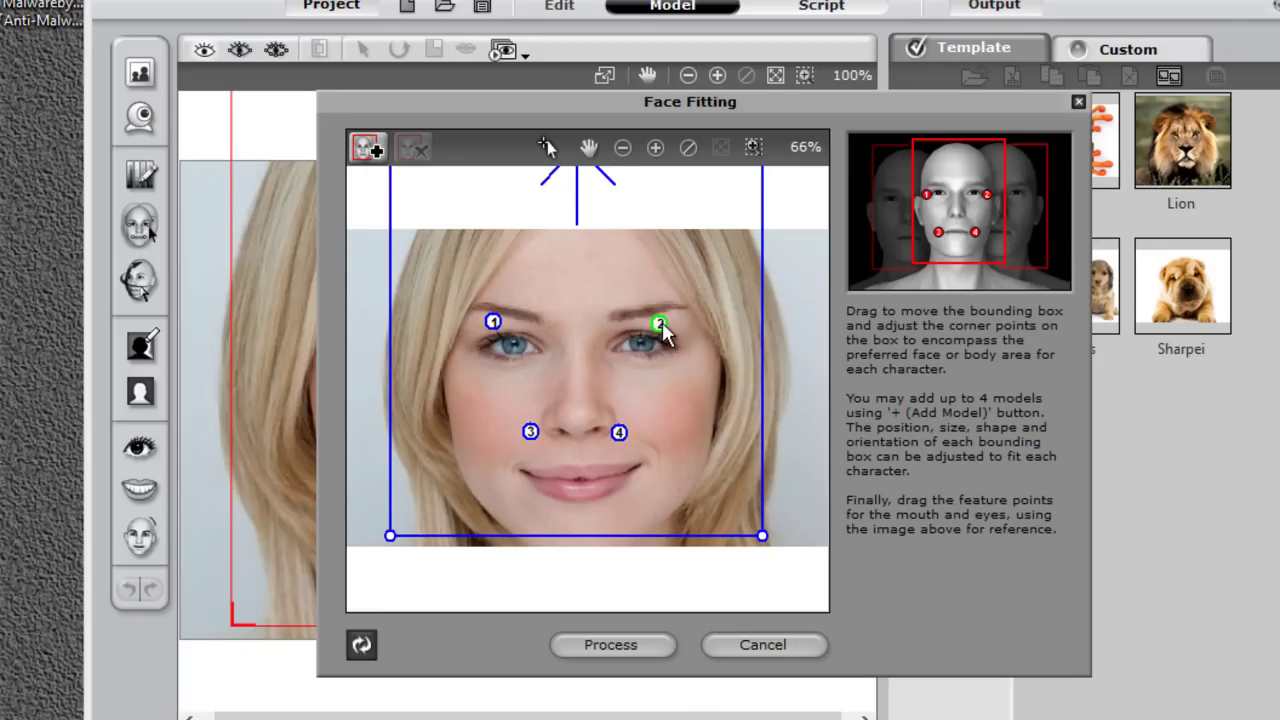
Step: Place feature points 1 and 2 on the outer eye corners and points 3 and 4 on the mouth corners
drag(661, 326, 671, 345)
drag(619, 432, 640, 466)
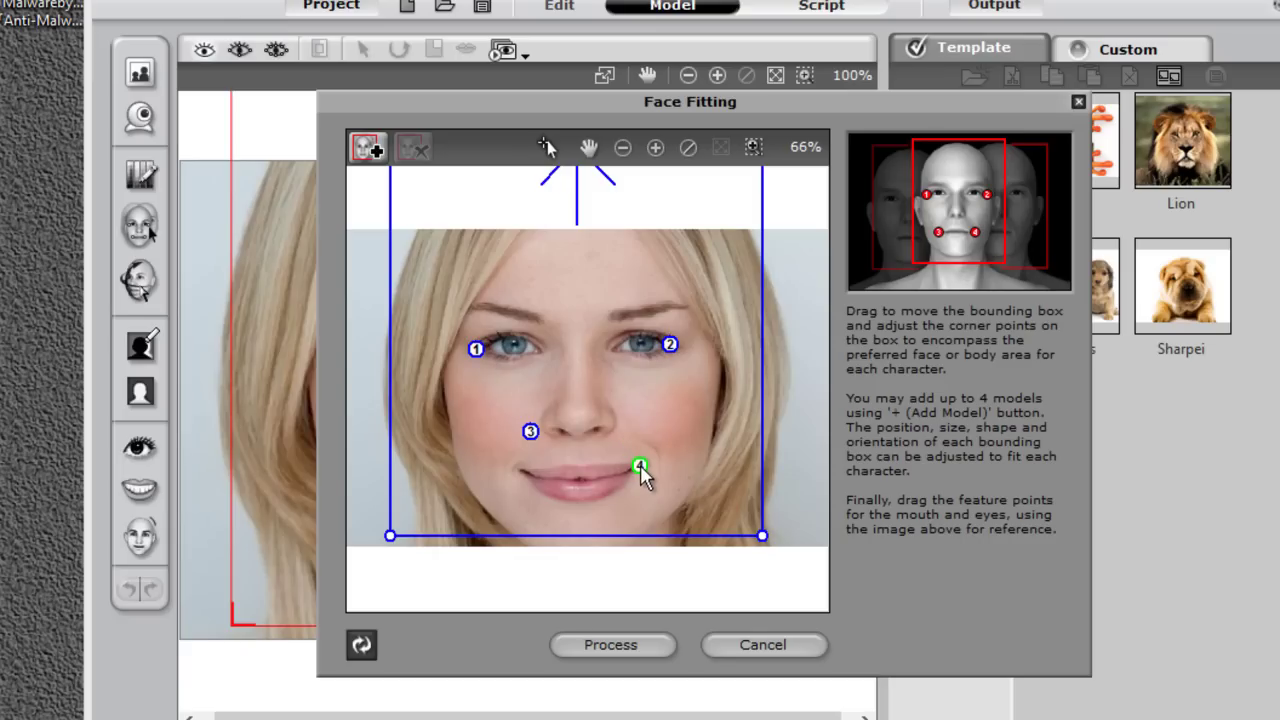
drag(532, 437, 527, 480)
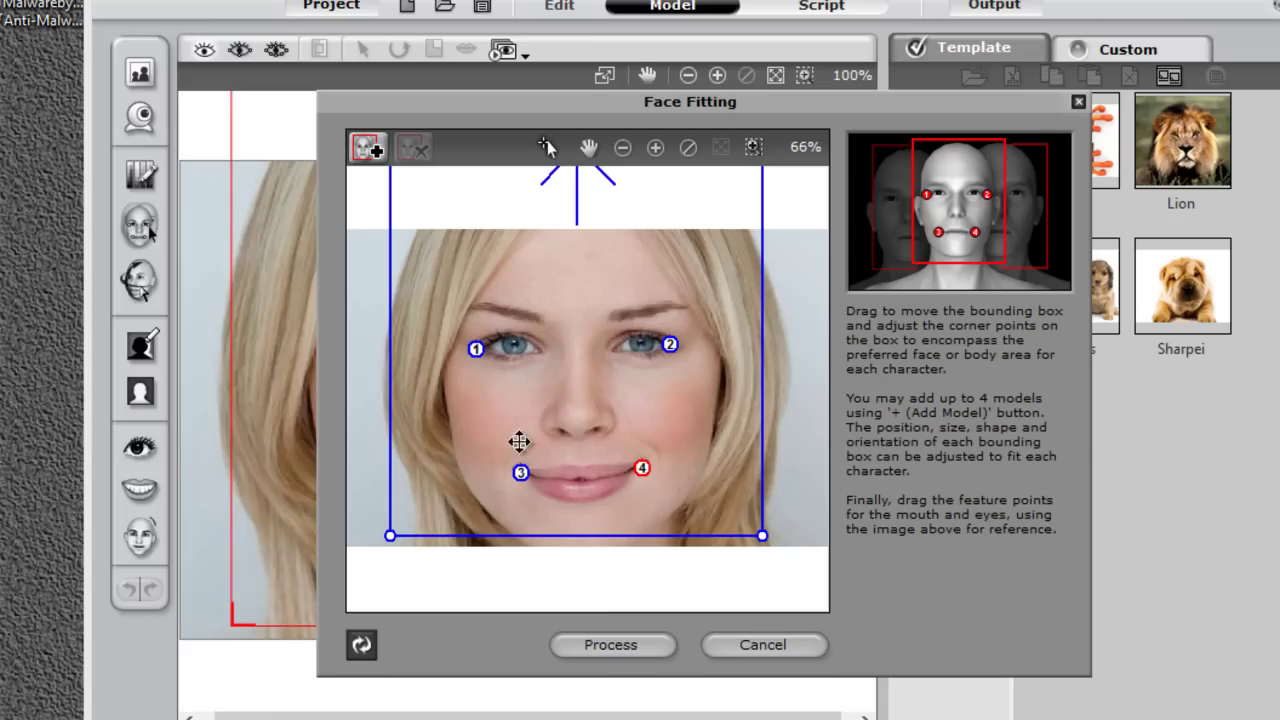
Step: Process the face fit, accept the default face orientation at strength 1.0, and preview the head's animation
click(611, 646)
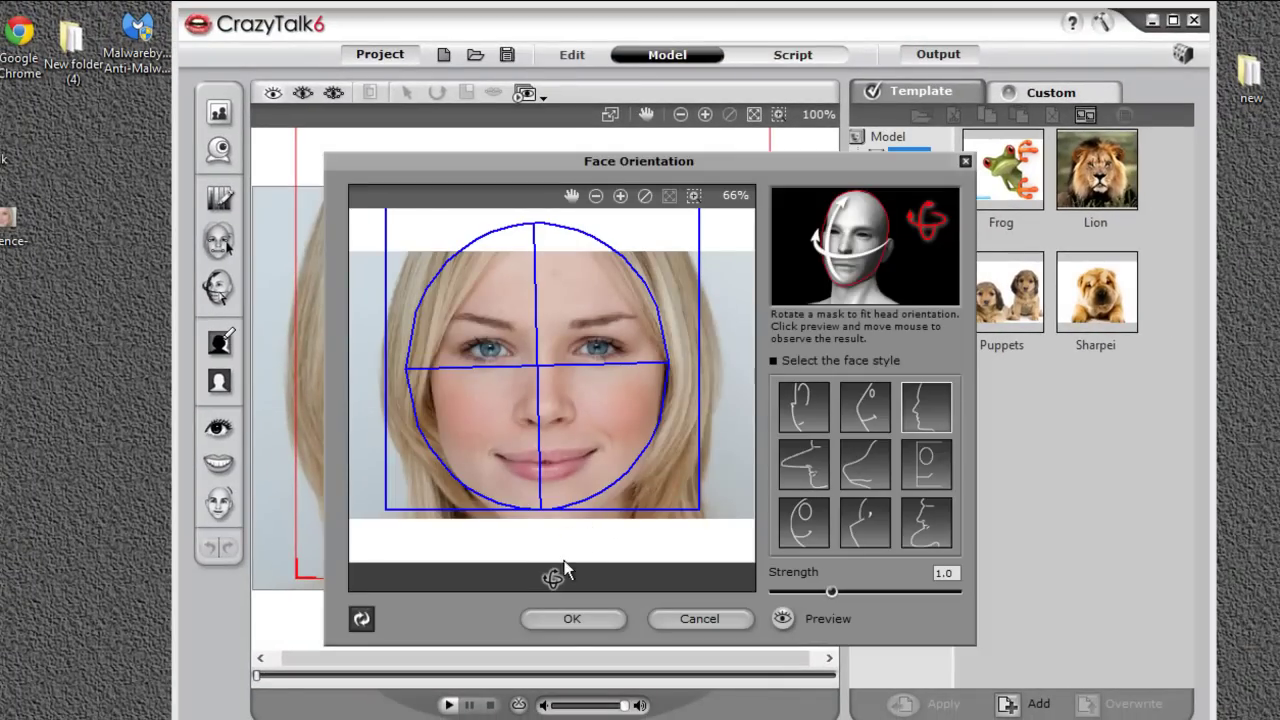
click(583, 621)
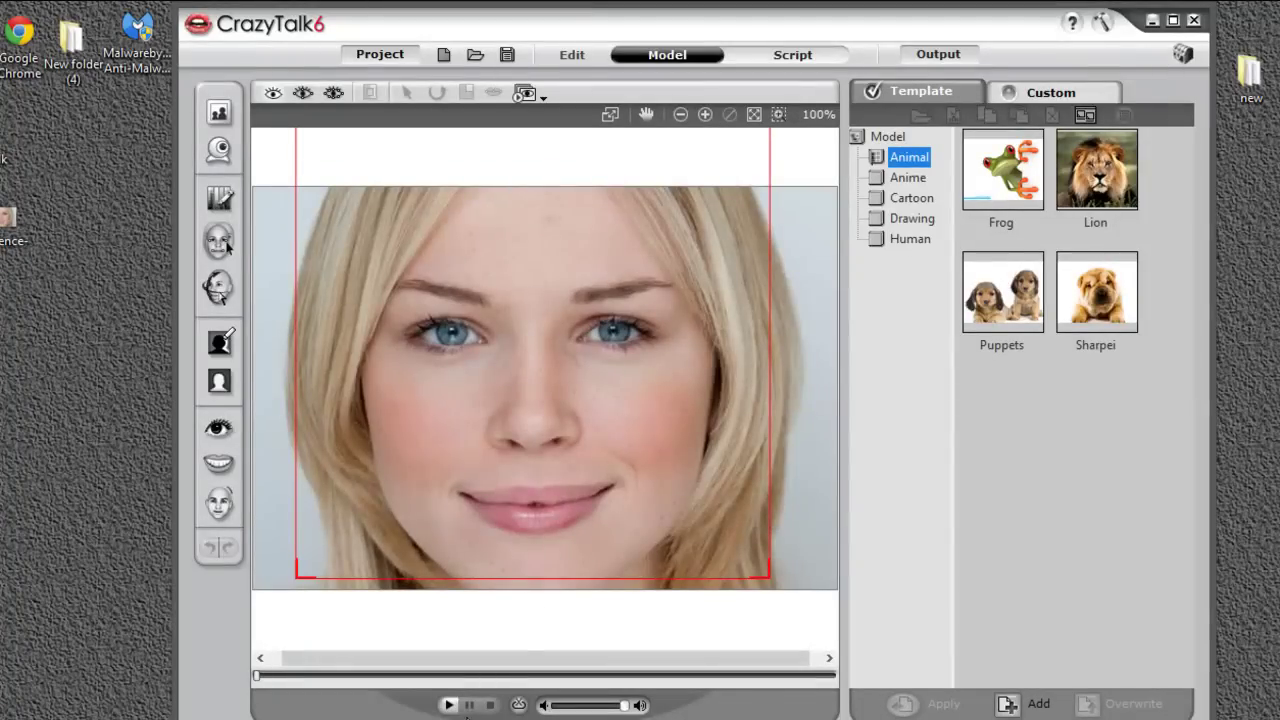
click(450, 706)
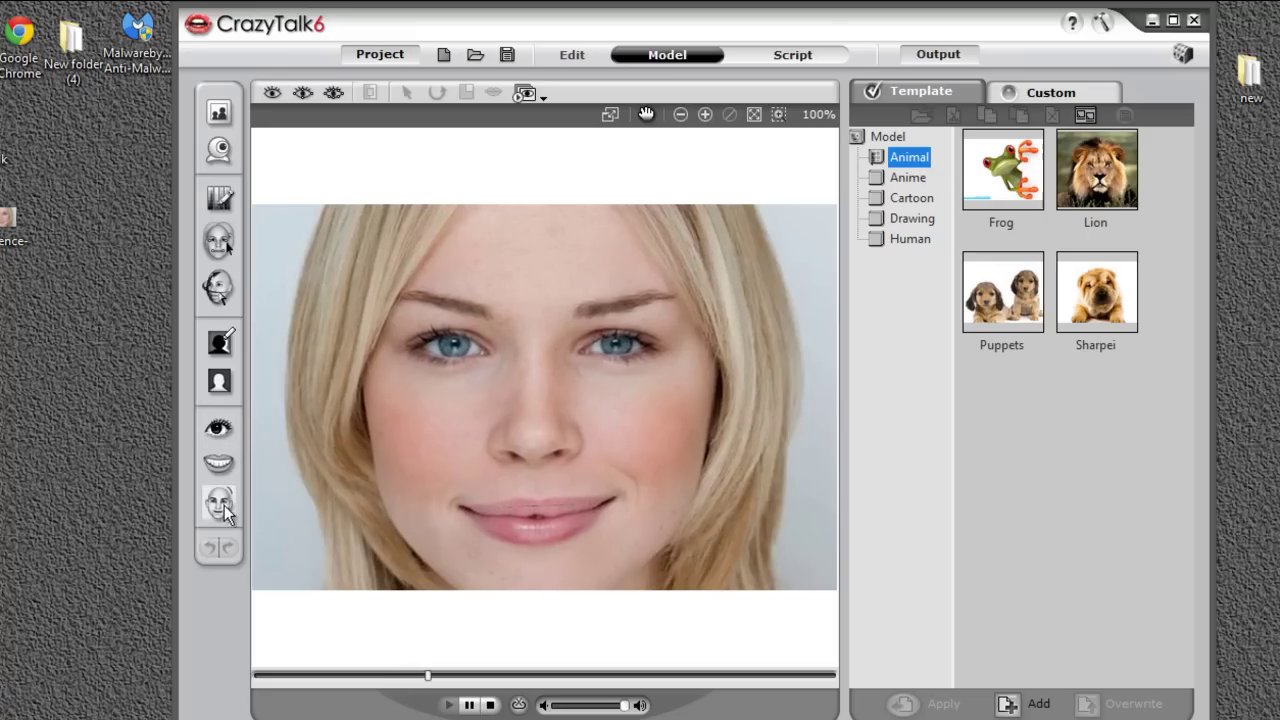
Step: Show the medium-detail control points and widen the boundary's lower corners and the head outline to the outer edges of the hair
click(300, 94)
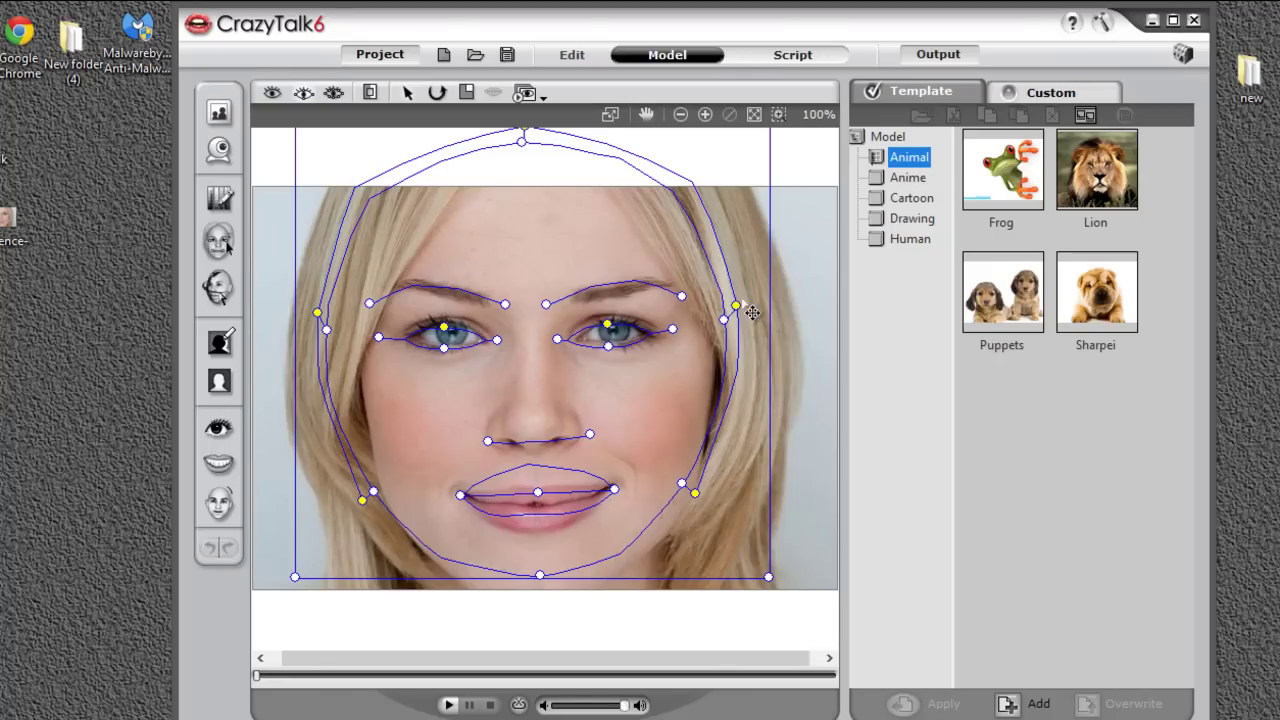
drag(776, 587, 838, 594)
drag(305, 590, 280, 601)
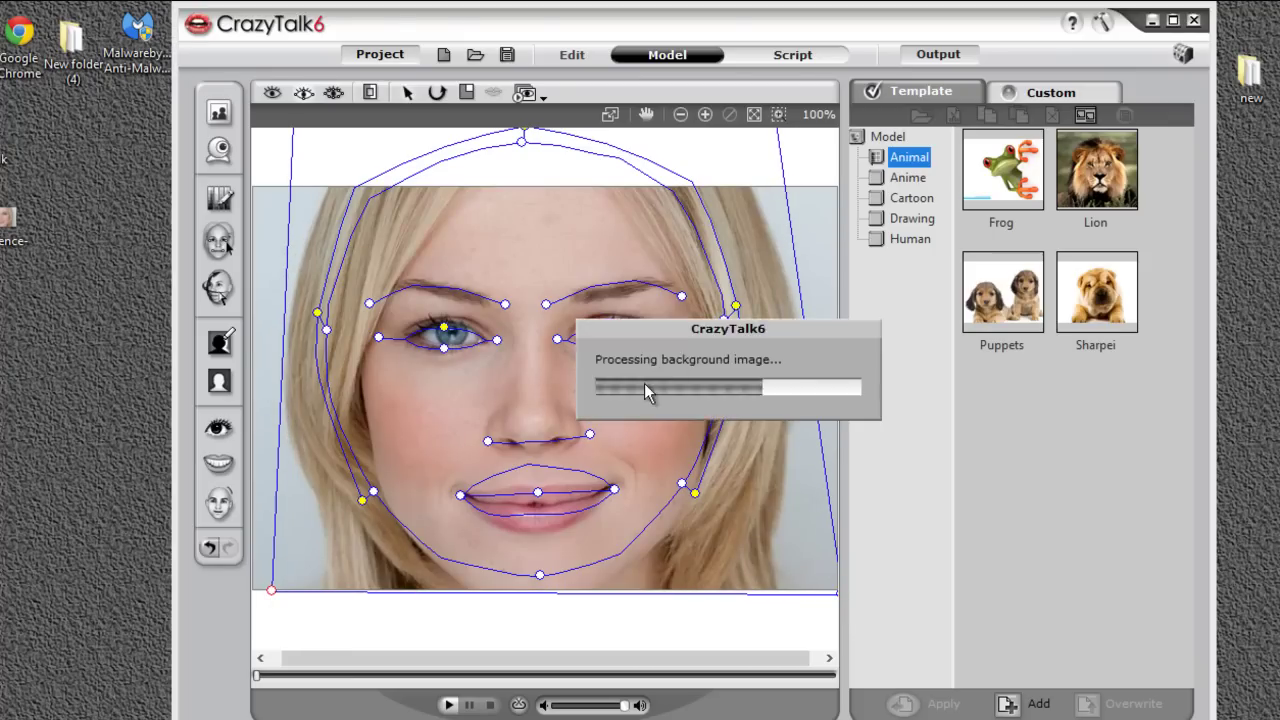
mouse_move(721, 323)
mouse_down()
mouse_move(814, 354)
mouse_move(797, 348)
mouse_up()
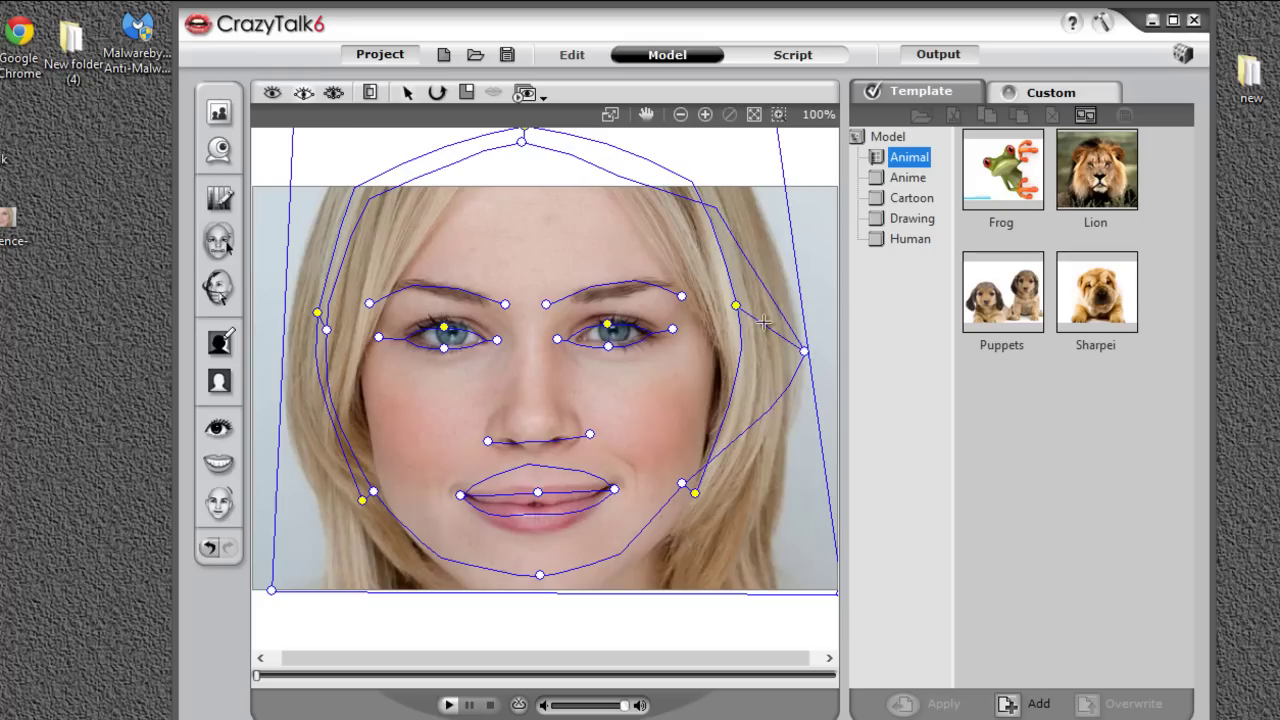
drag(327, 325, 286, 362)
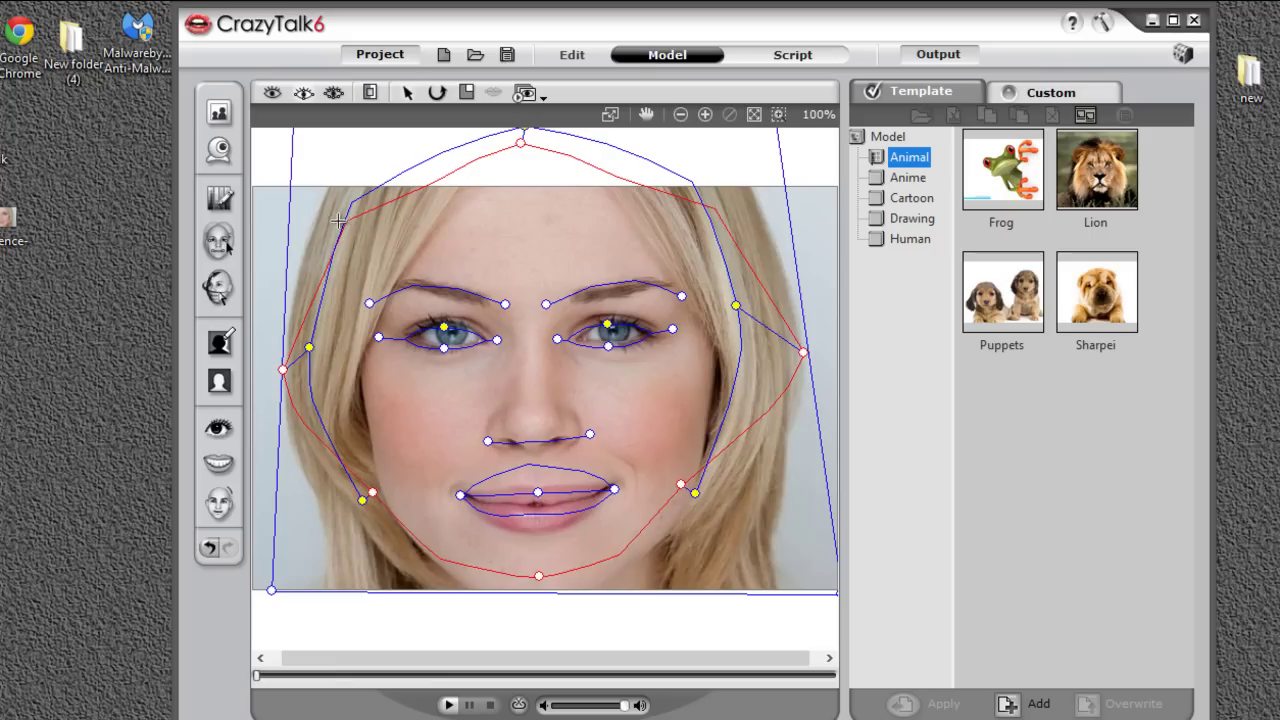
drag(369, 510, 328, 571)
drag(385, 509, 337, 552)
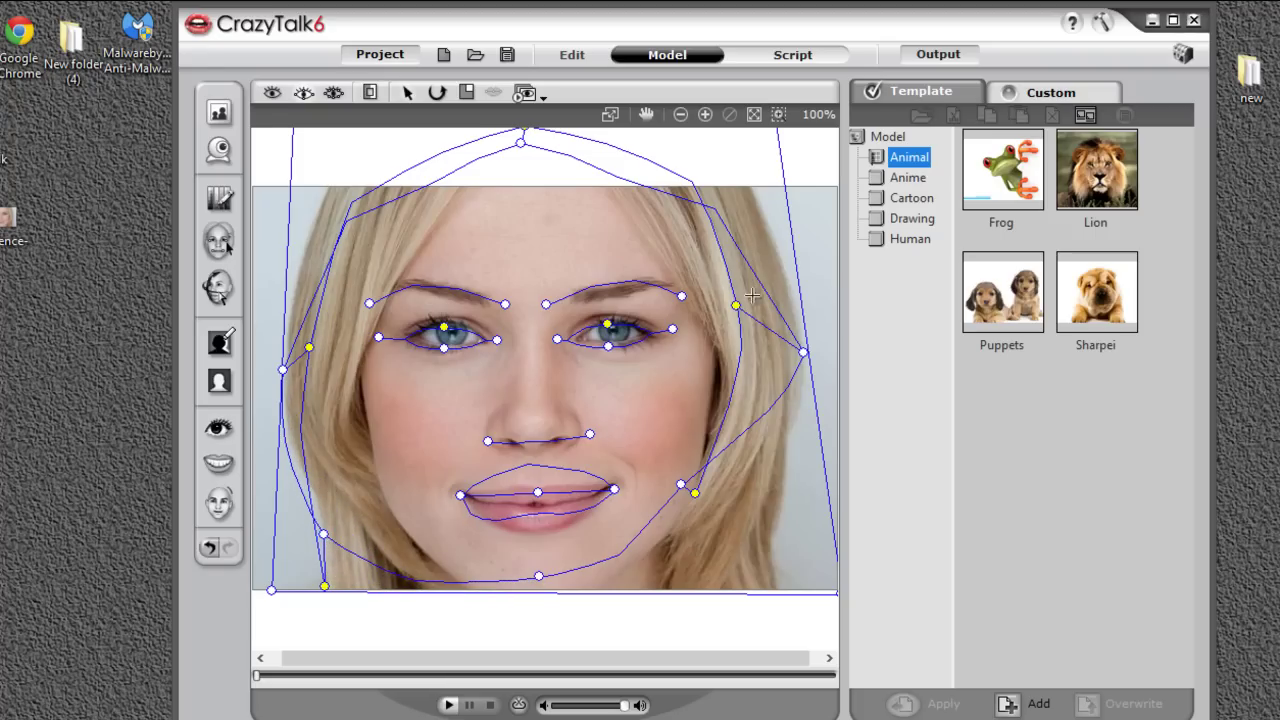
Step: Align the eyebrow end points, the mouth's center point and the nose points with the features in the photo
drag(693, 309, 687, 298)
drag(559, 318, 580, 318)
drag(505, 303, 492, 304)
drag(369, 302, 401, 304)
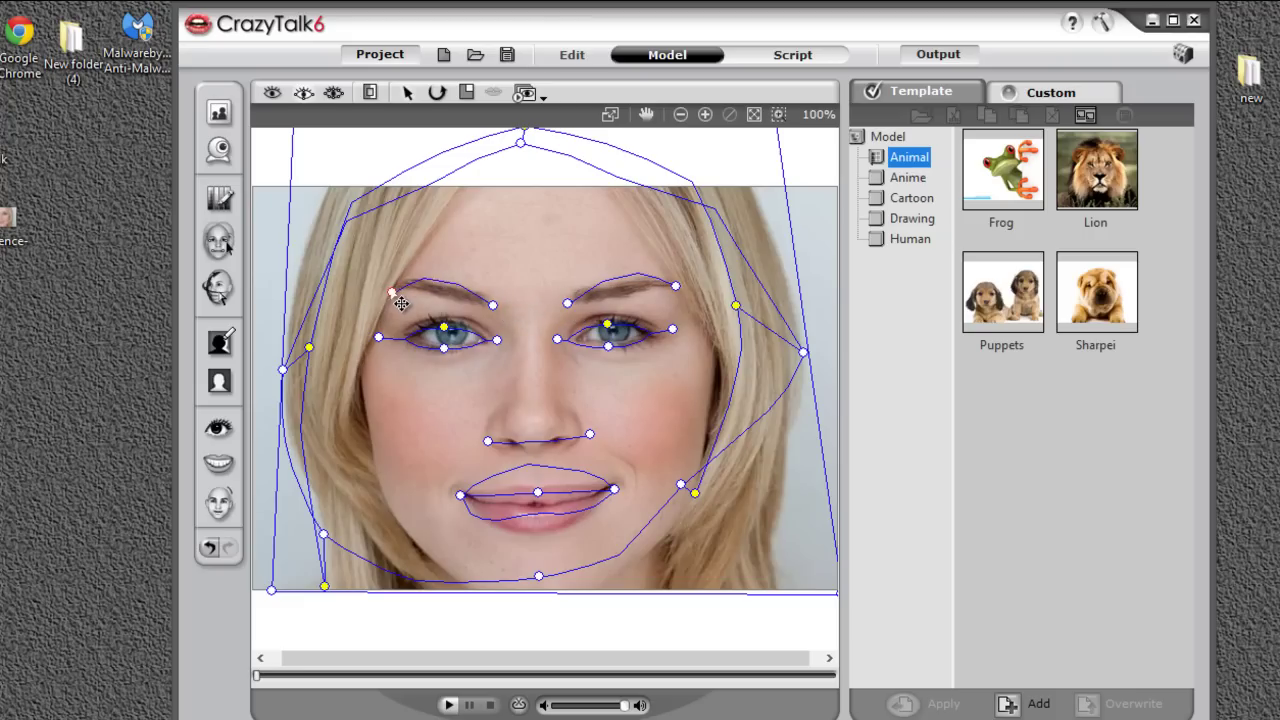
drag(540, 494, 551, 517)
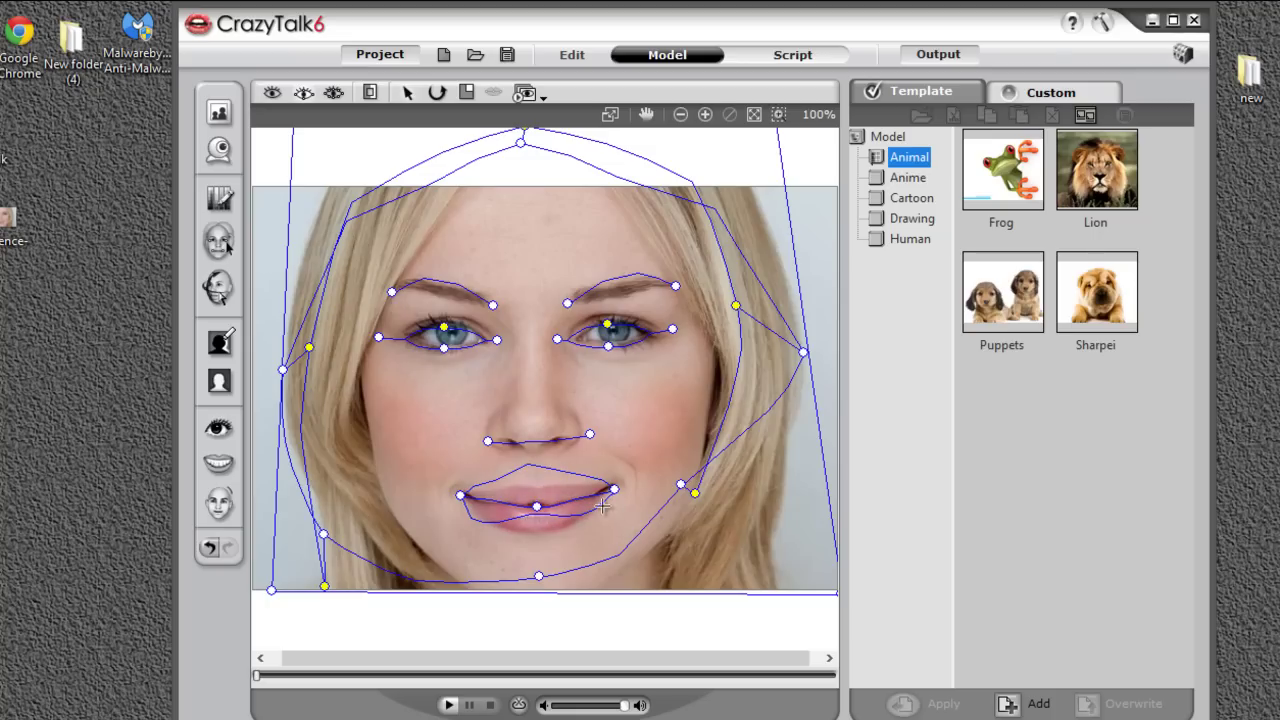
drag(604, 446, 497, 447)
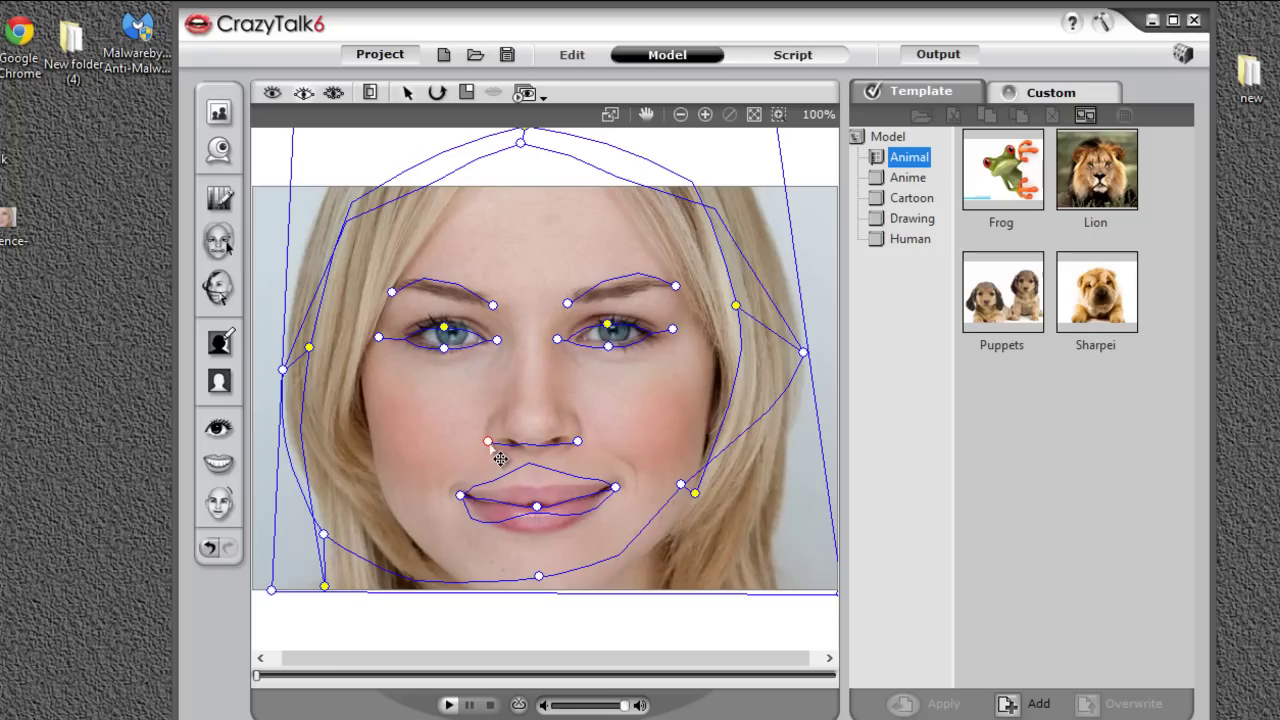
Step: Show the most detailed control points and fit the lower and upper lip outlines to the woman's lips
click(333, 93)
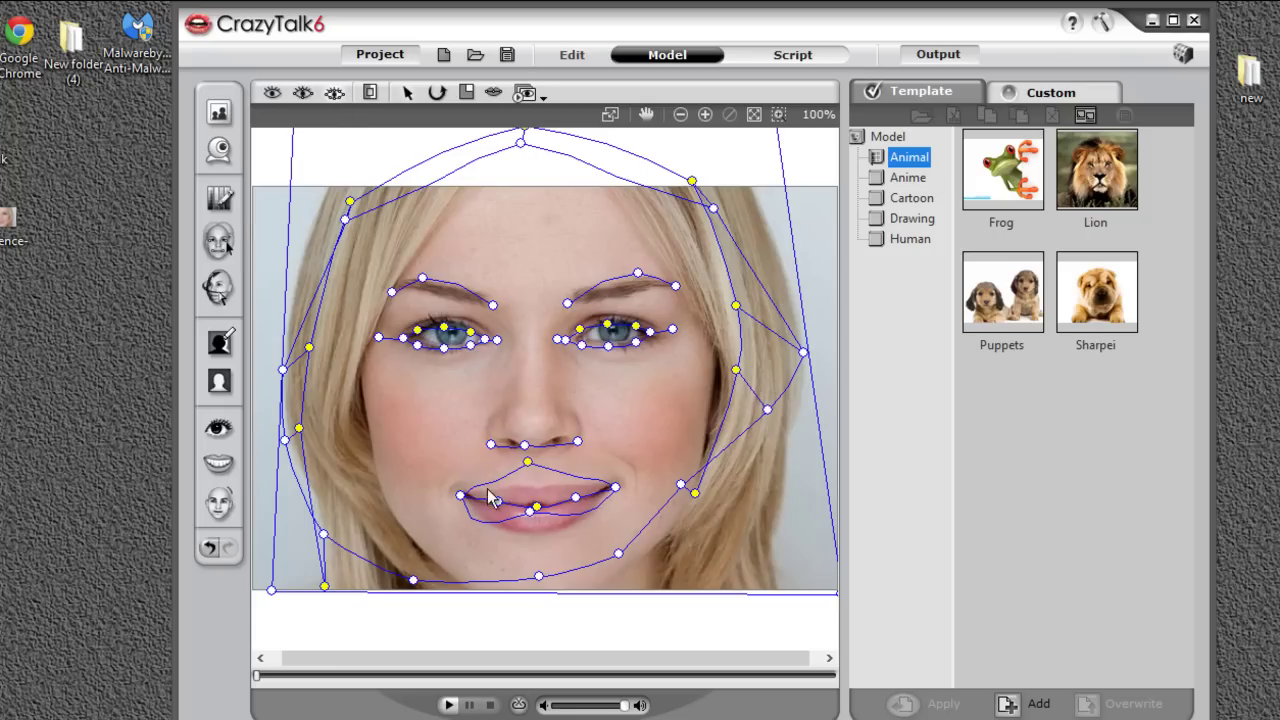
drag(537, 524, 540, 534)
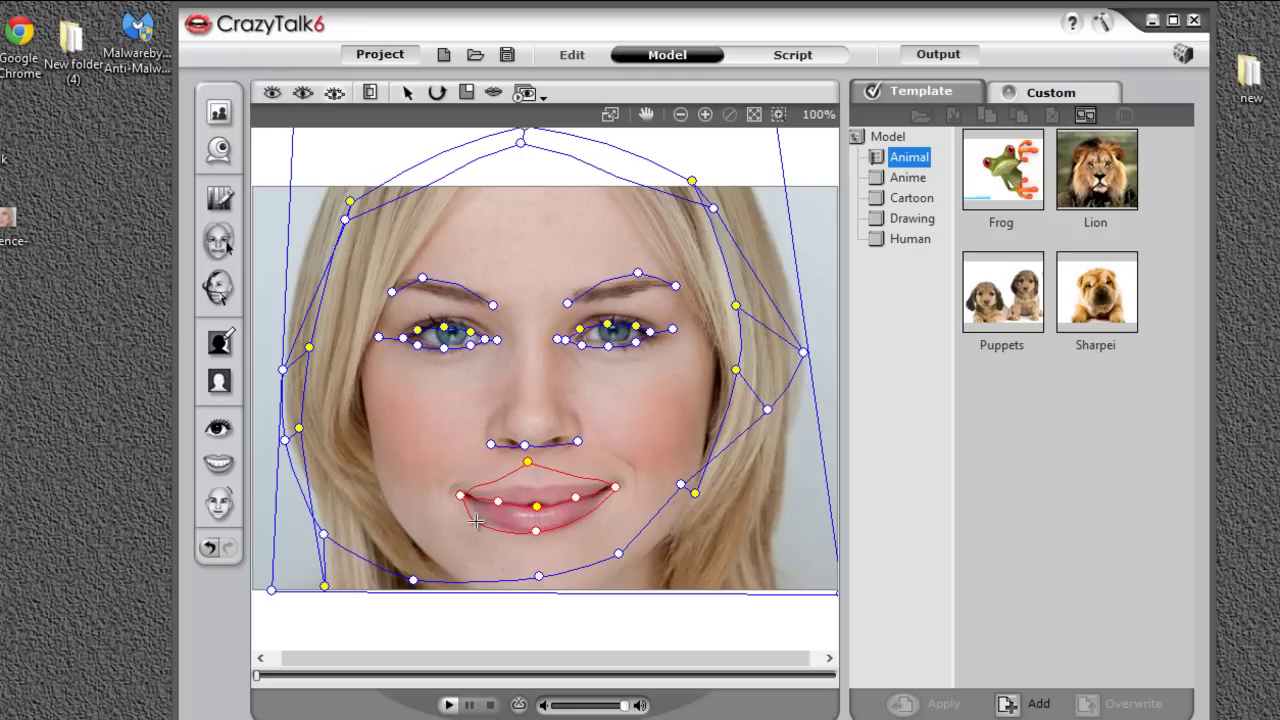
drag(539, 471, 545, 499)
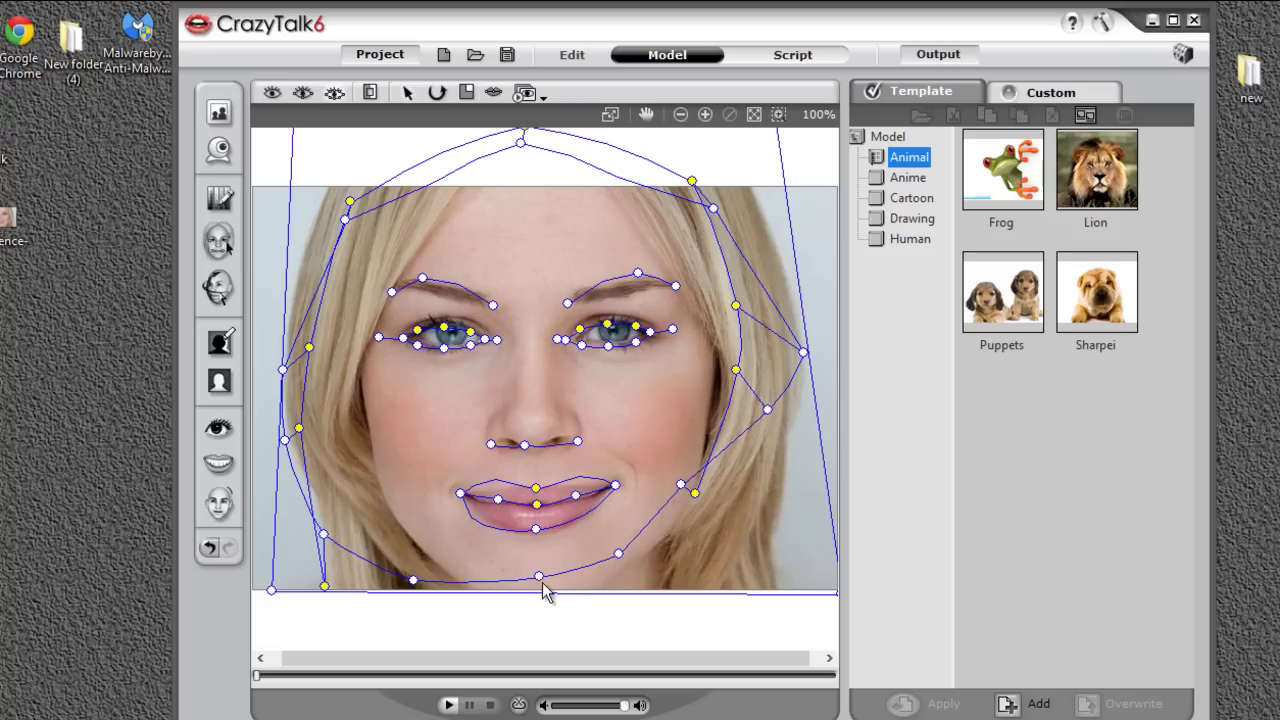
Step: Lower the chin and jaw points to the photo's bottom edge and reshape the outline along the hair beside the right cheek
drag(550, 589, 553, 600)
drag(630, 566, 642, 585)
drag(707, 509, 793, 610)
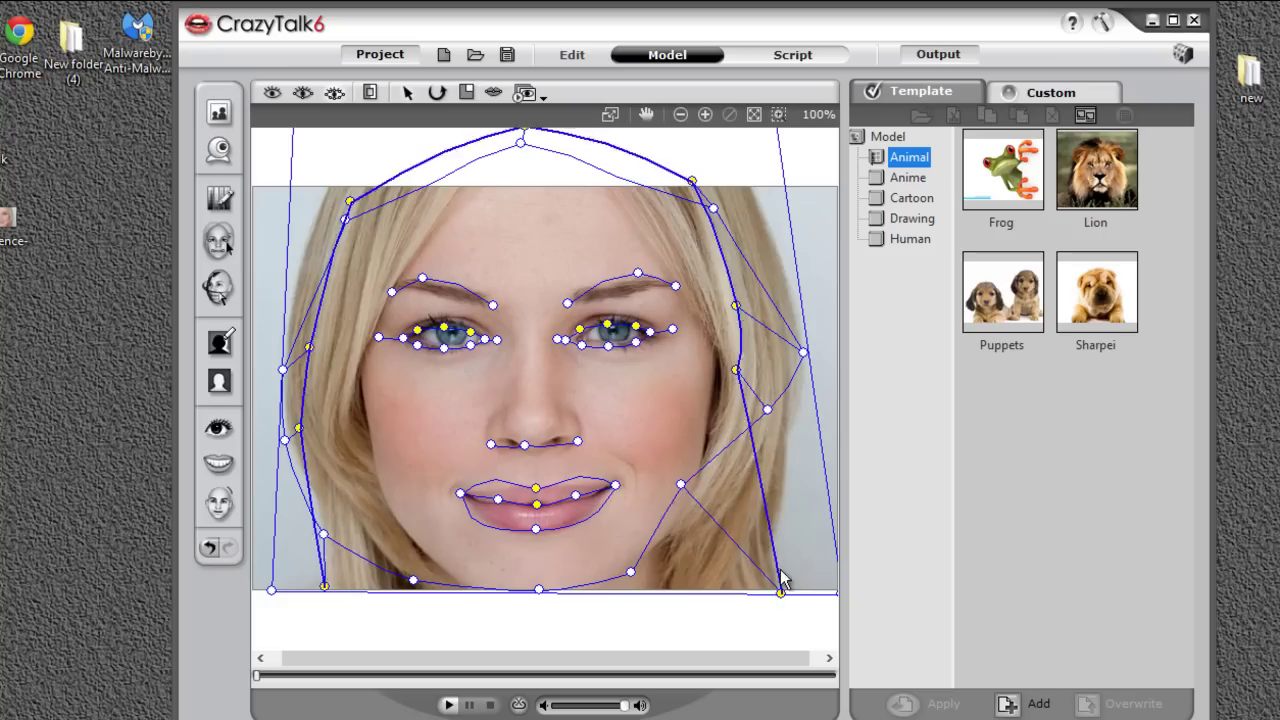
drag(778, 425, 790, 484)
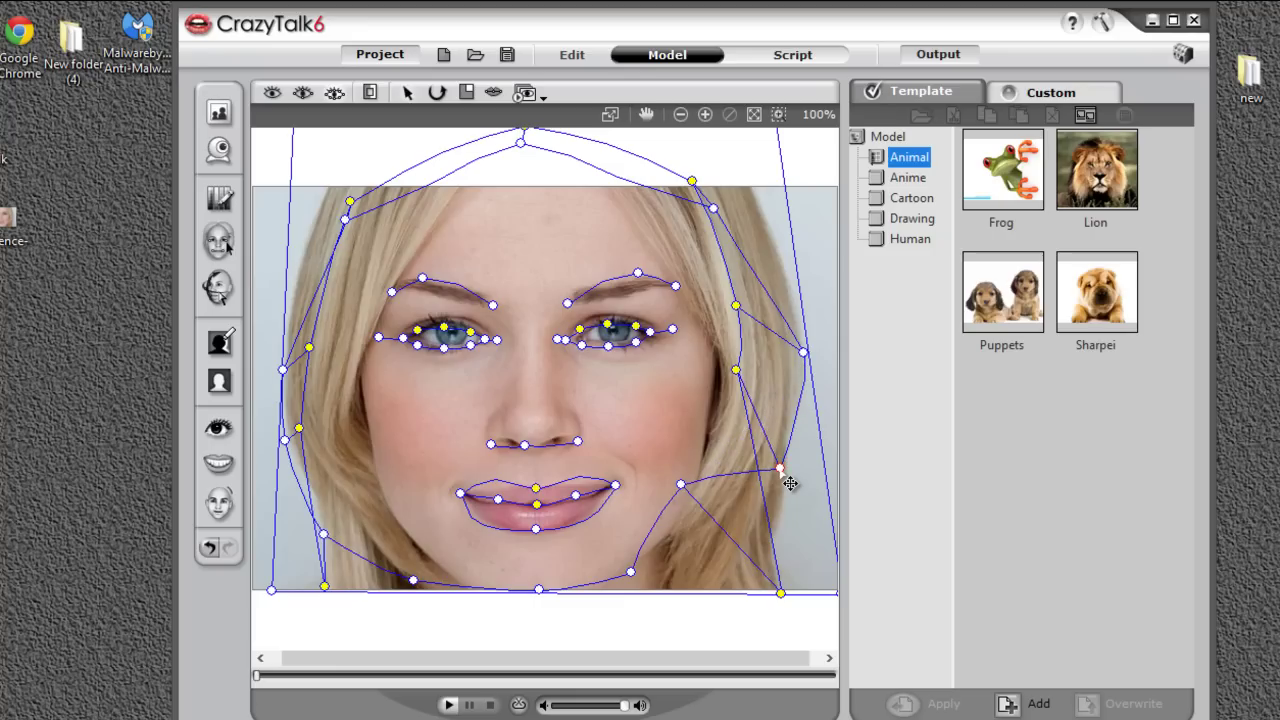
drag(747, 387, 725, 433)
Step: Move the upper head outline's side and center points to the photo's top edge and preview the animation
drag(722, 214, 765, 206)
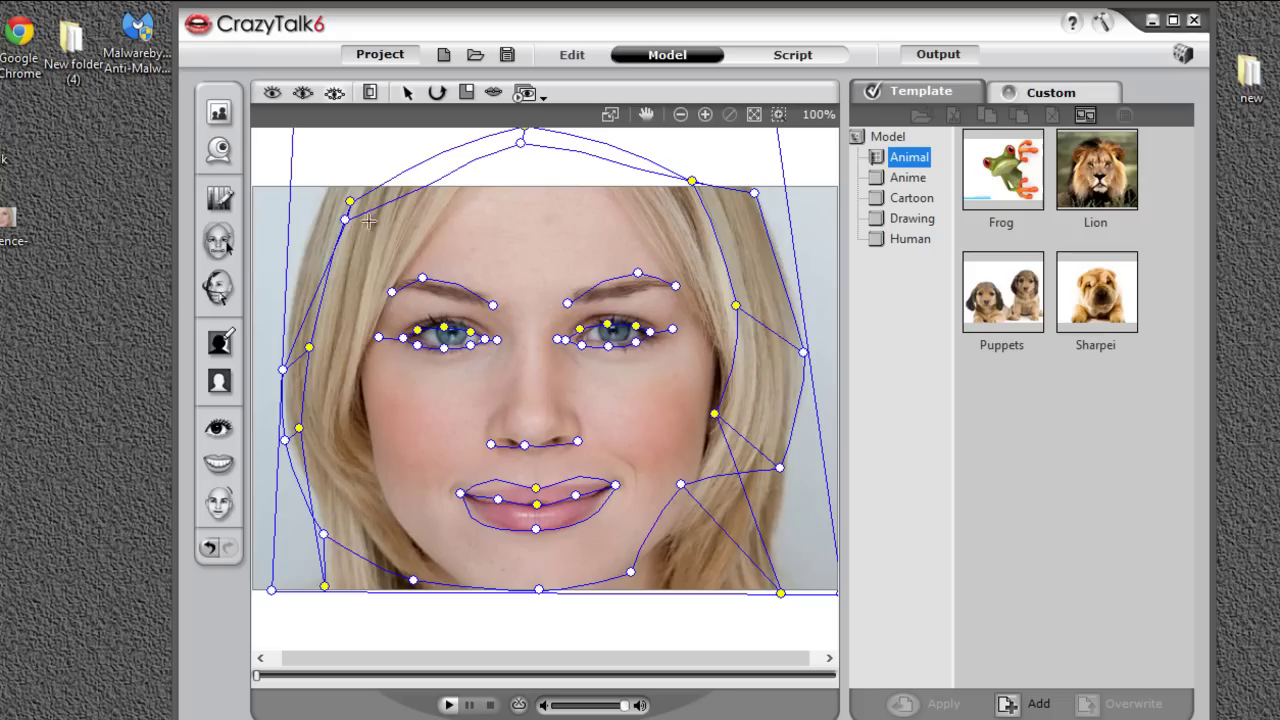
drag(345, 219, 335, 203)
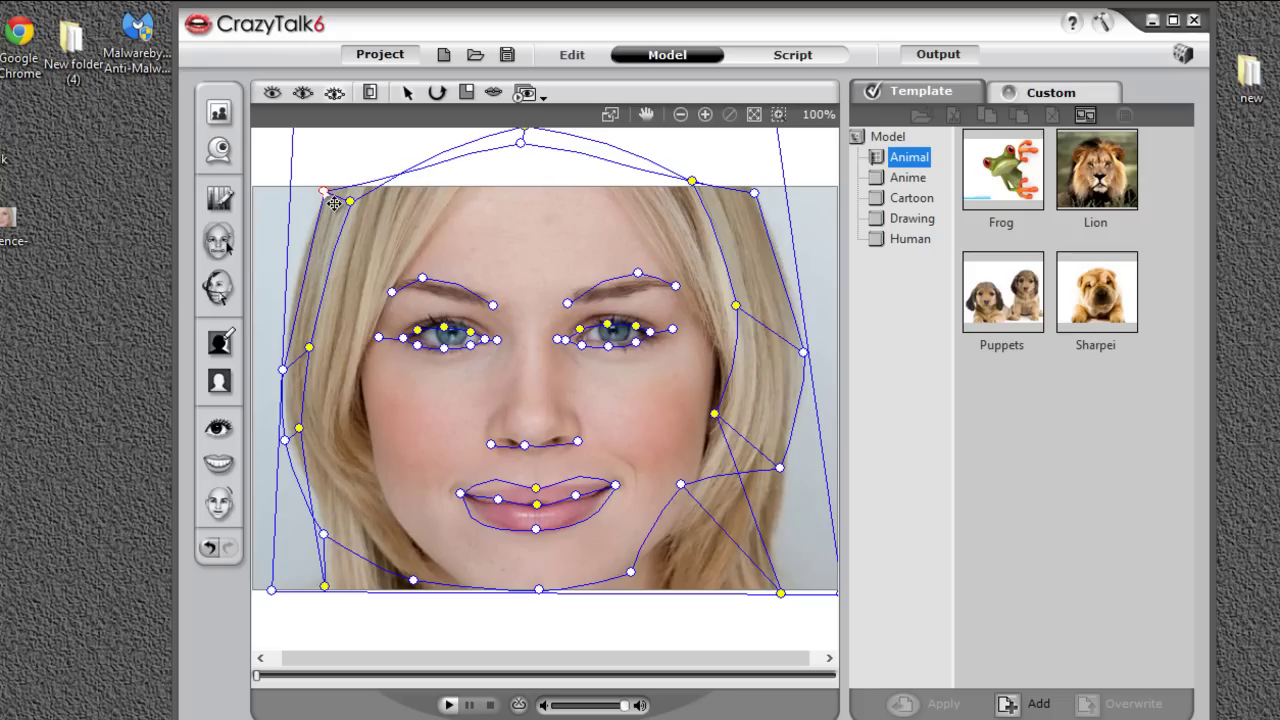
drag(528, 157, 537, 200)
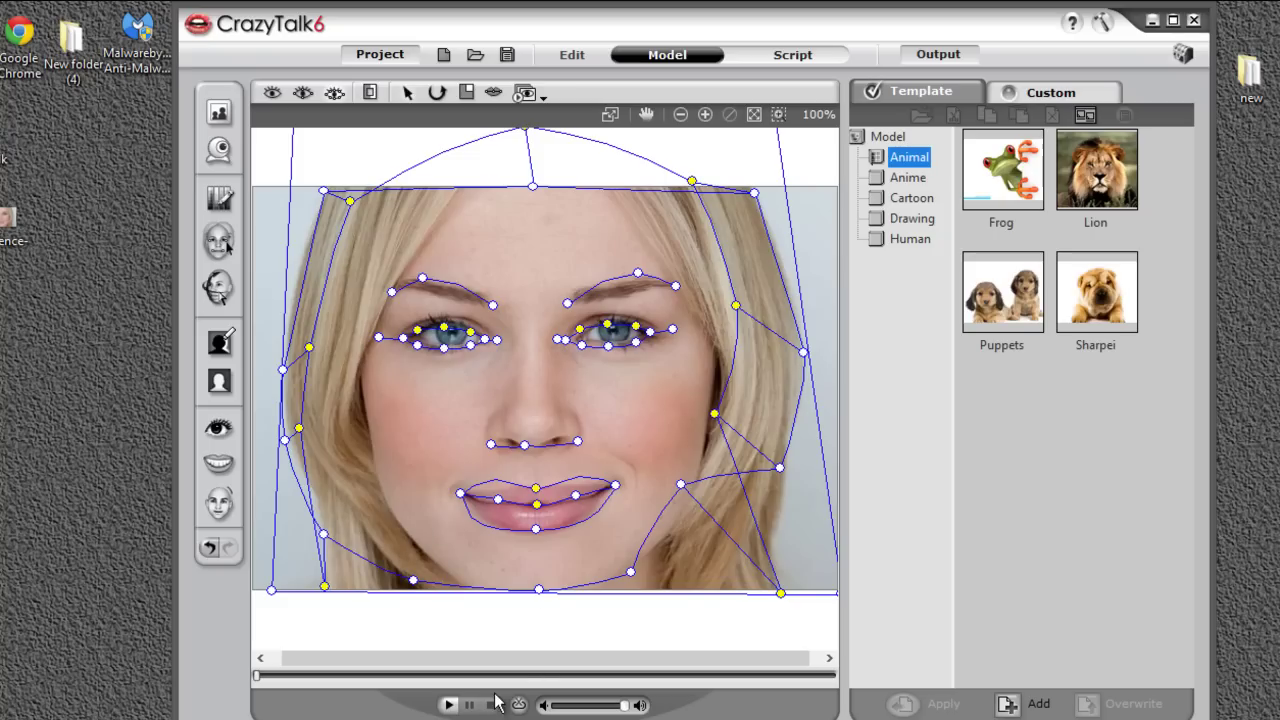
click(449, 705)
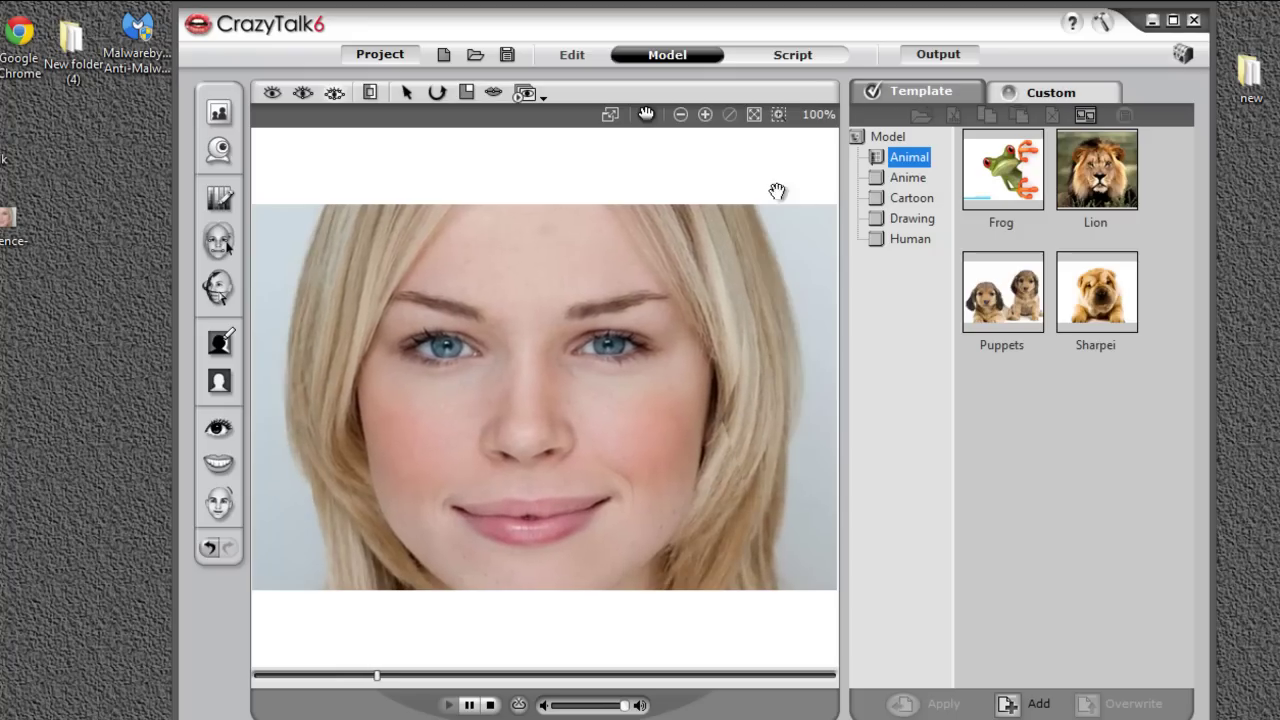
Step: Switch to the script stage and check the sound recorder's options without recording anything
click(794, 55)
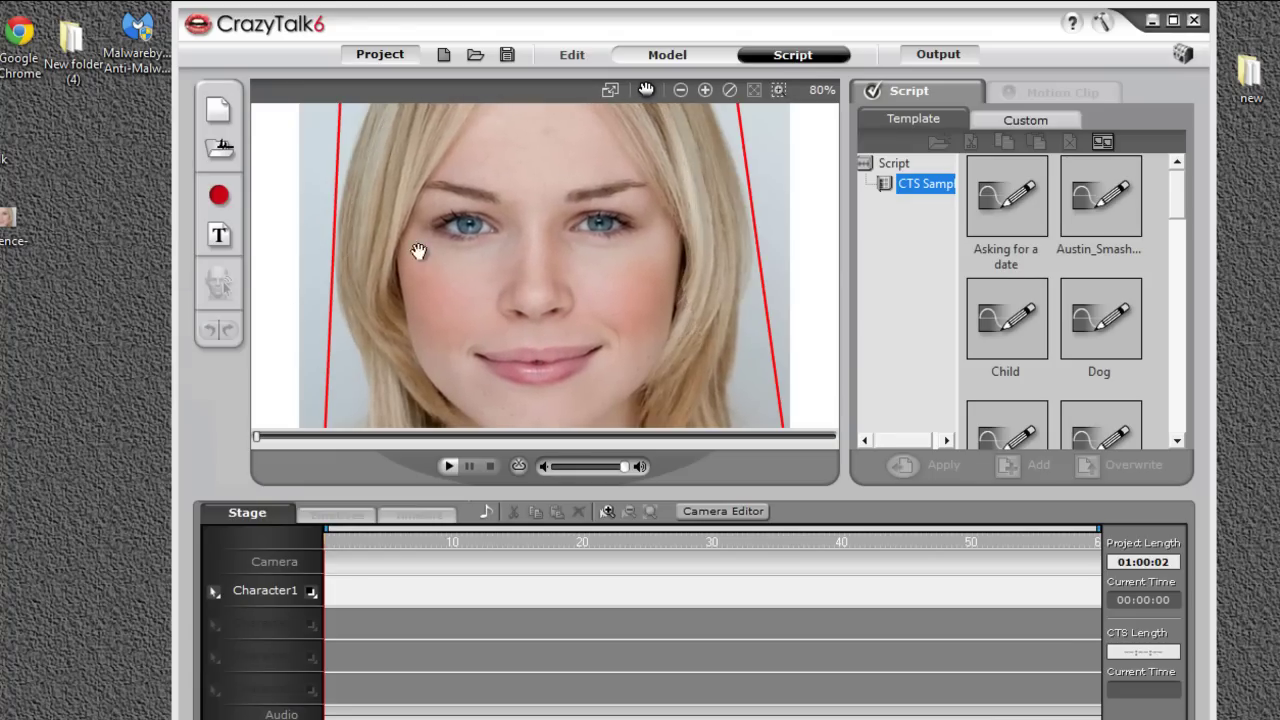
click(218, 198)
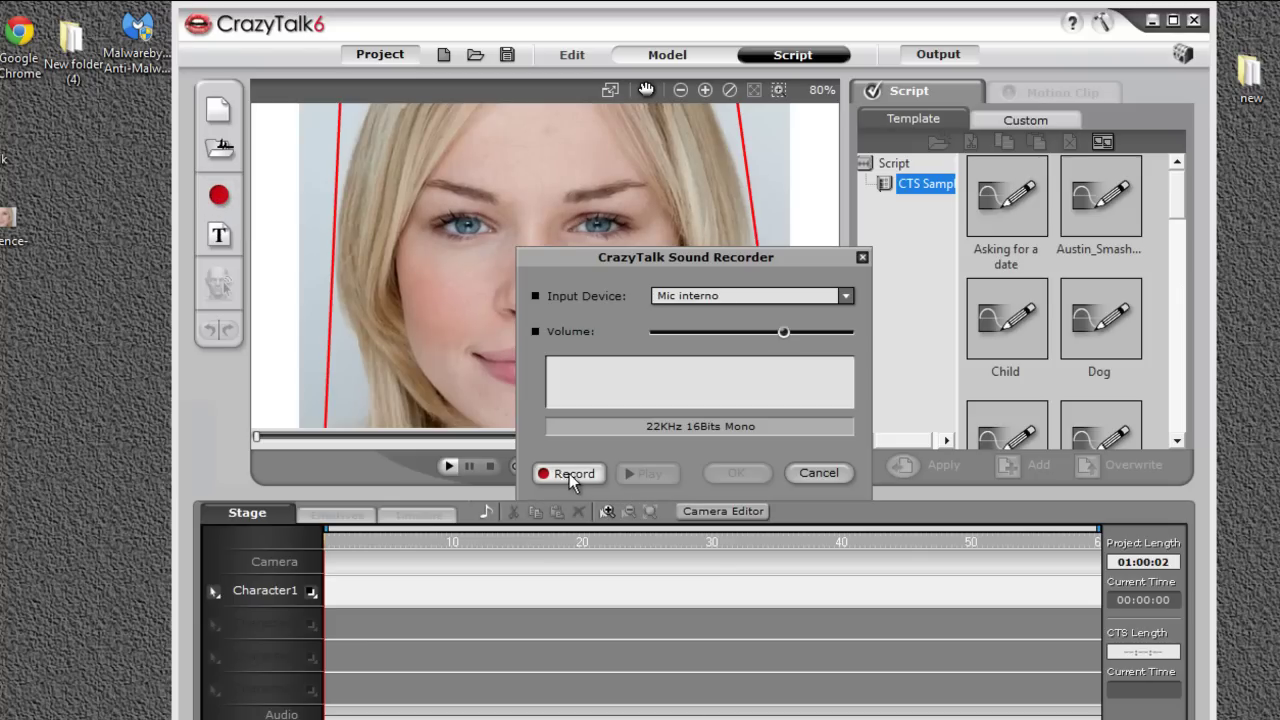
drag(589, 254, 693, 237)
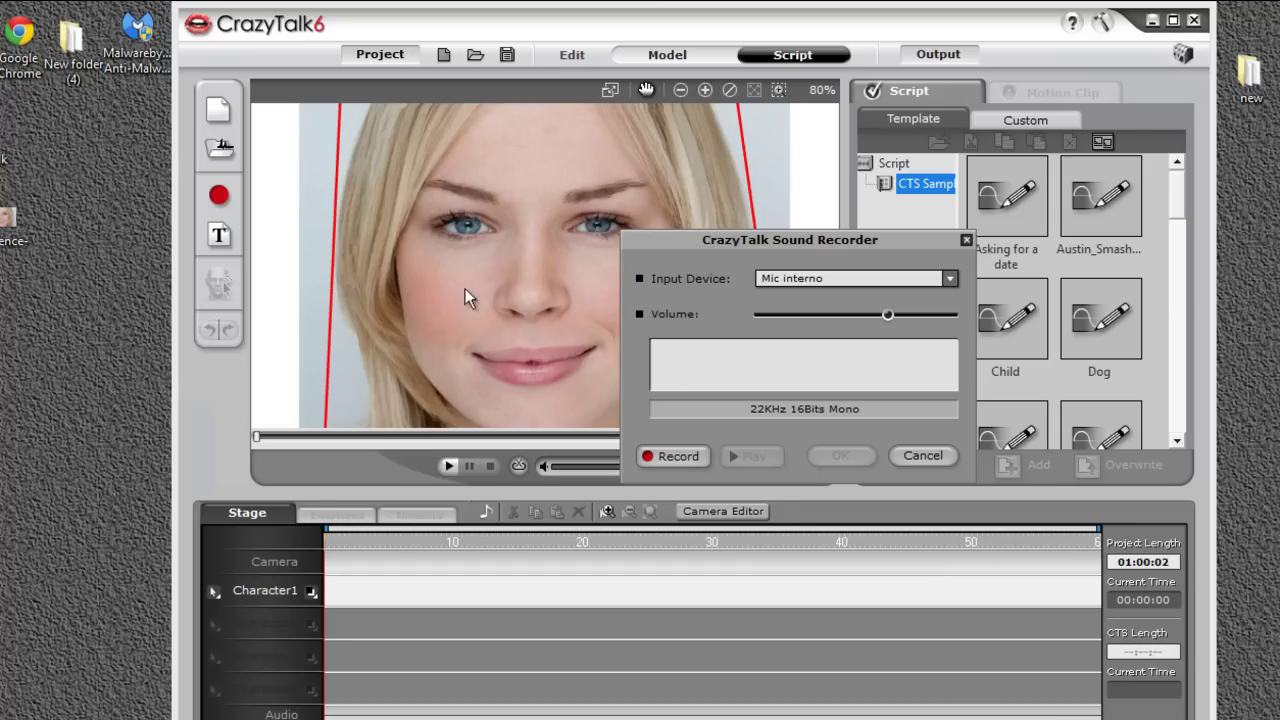
click(966, 241)
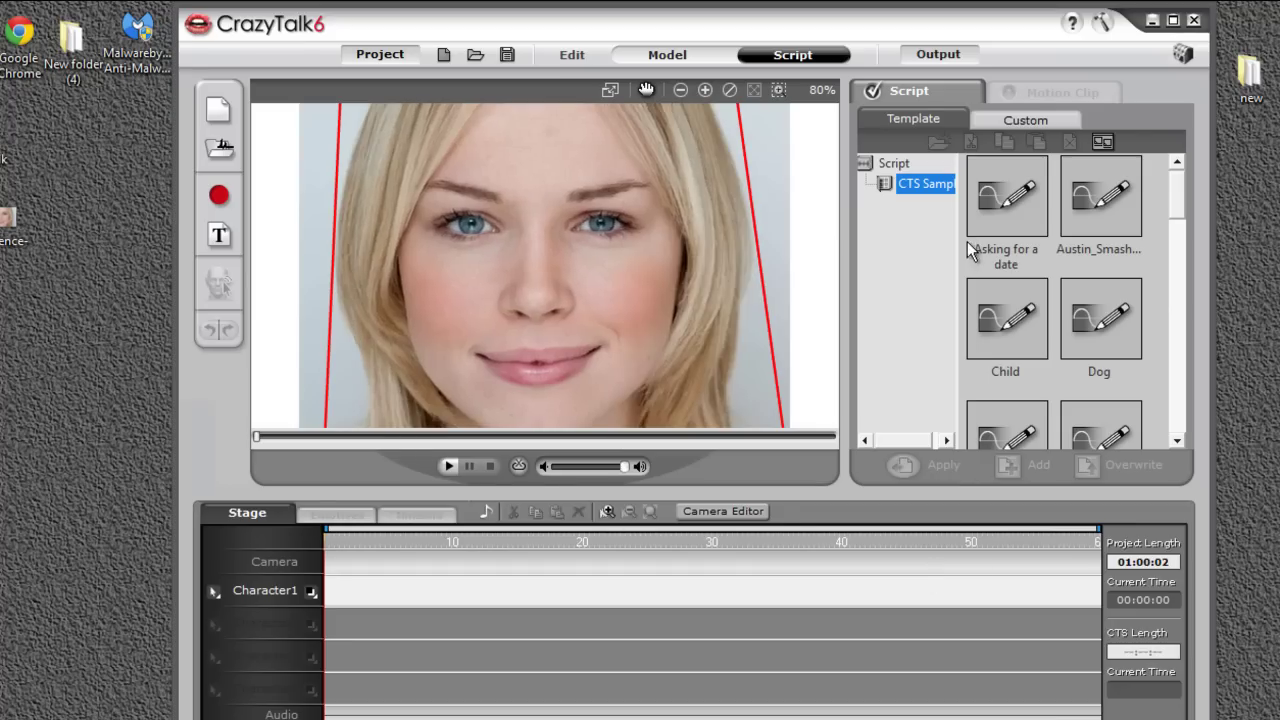
Step: Start a text-to-speech script with the Microsoft Hazel Desktop voice, keeping the editor clear of the face preview
click(223, 236)
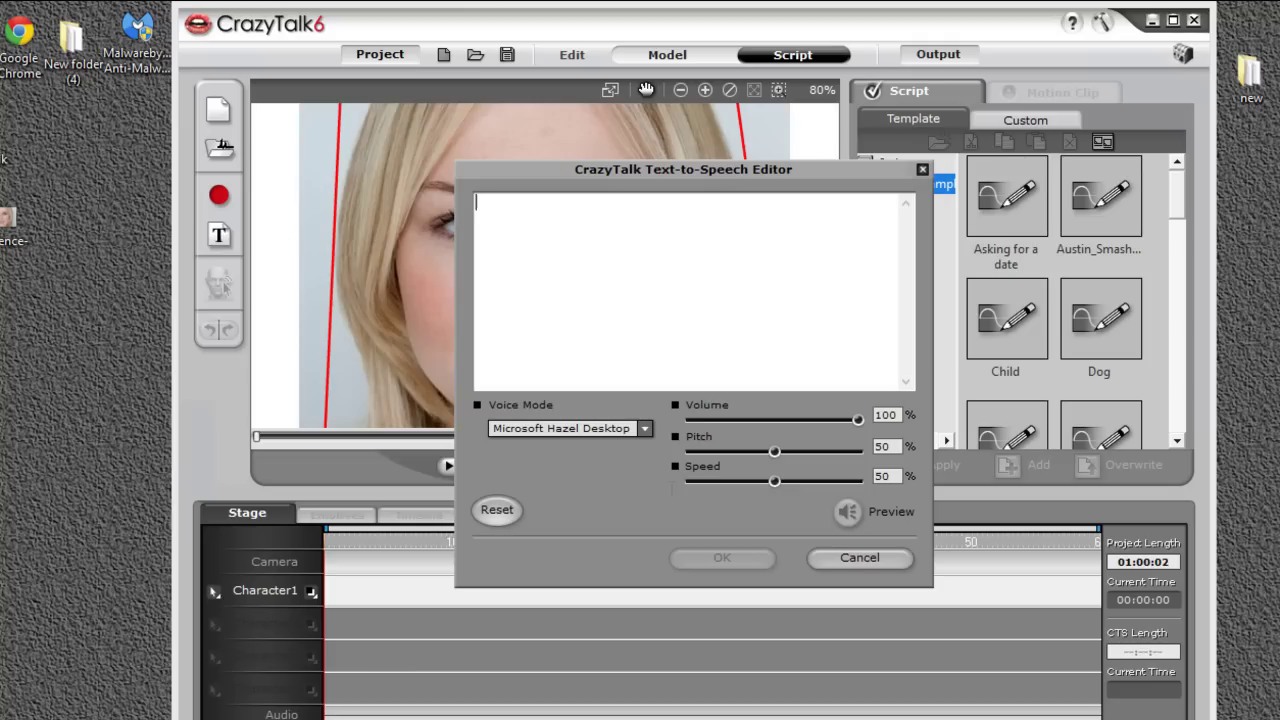
click(645, 429)
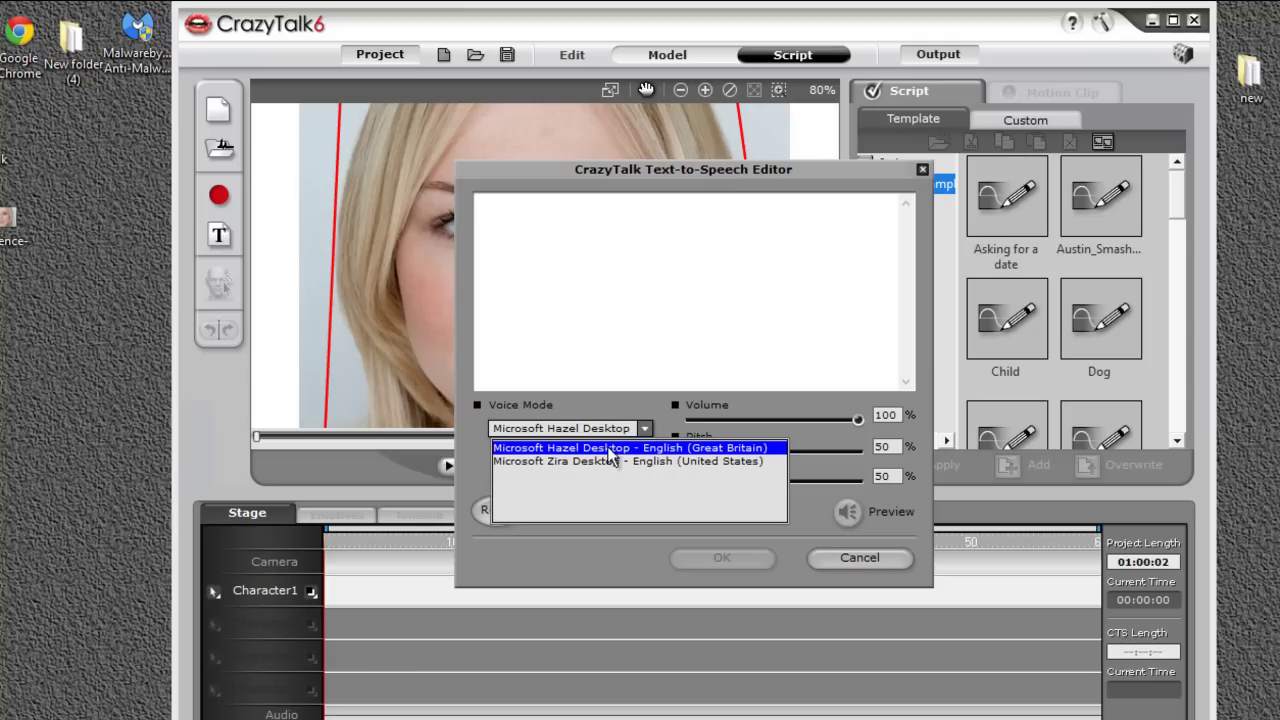
click(621, 453)
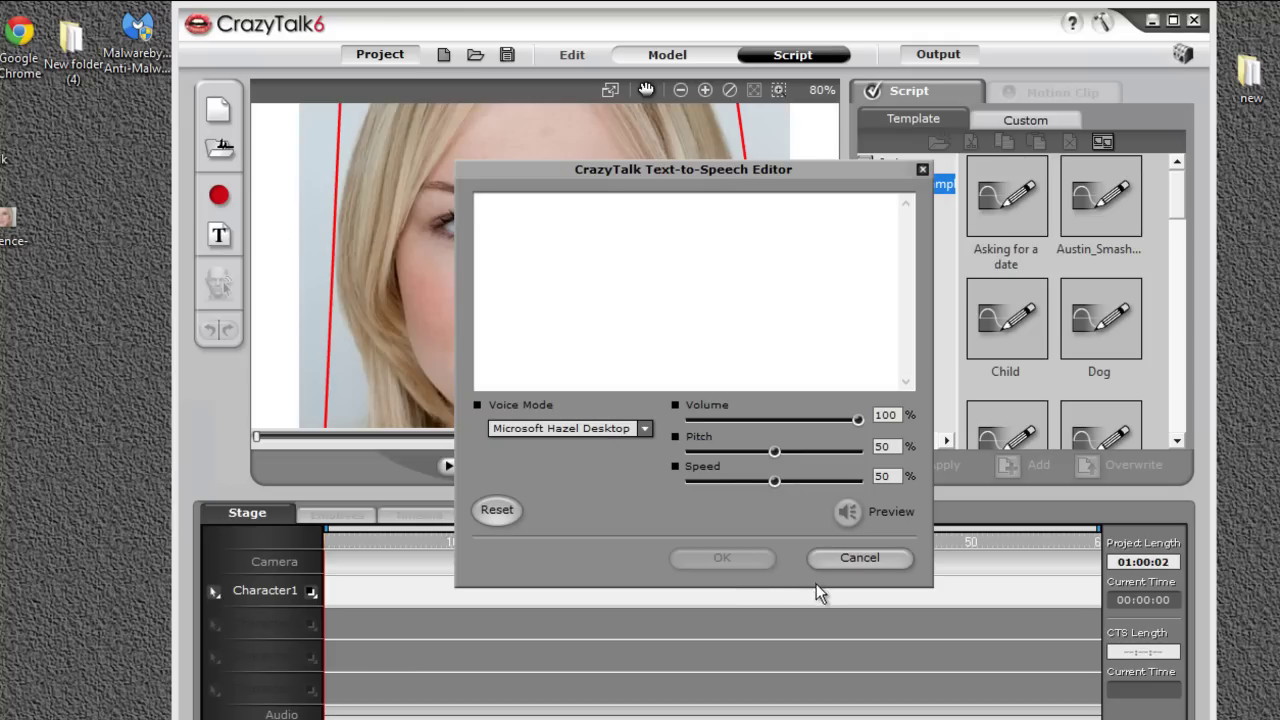
drag(564, 160, 849, 178)
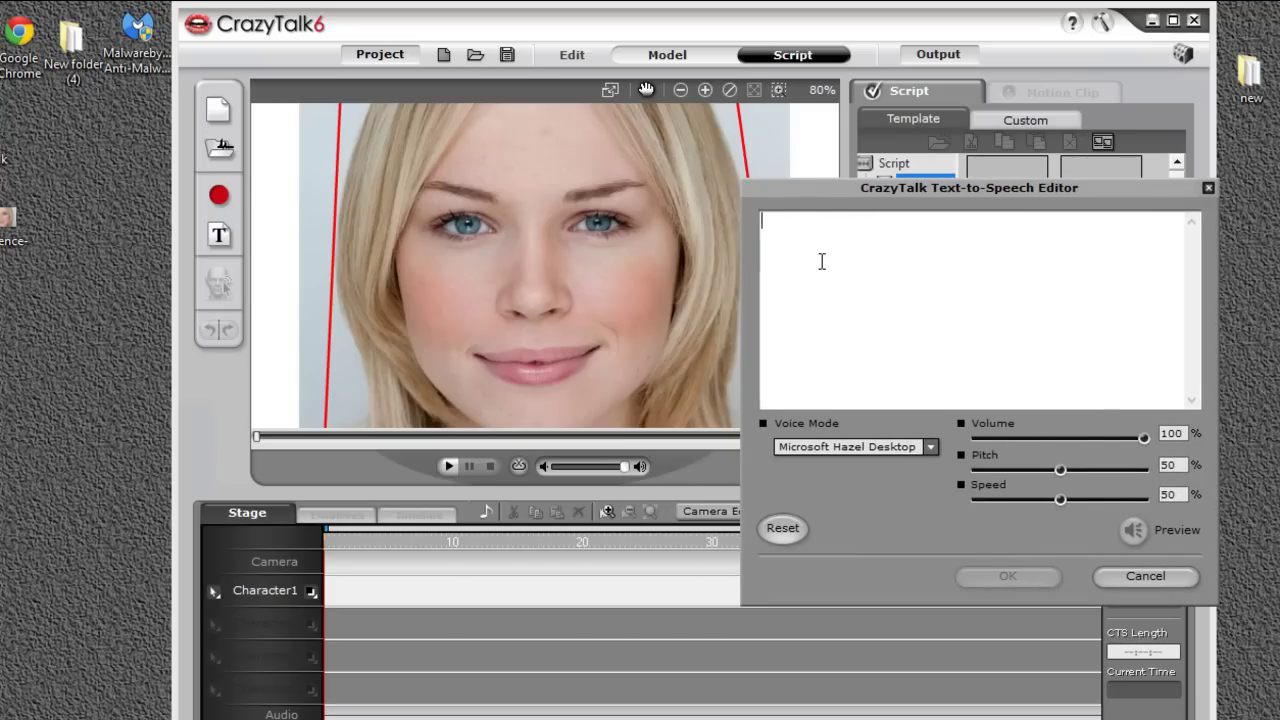
Step: Enter the speech text "hello haw ar you frineds" and apply it to the character
text(ho)
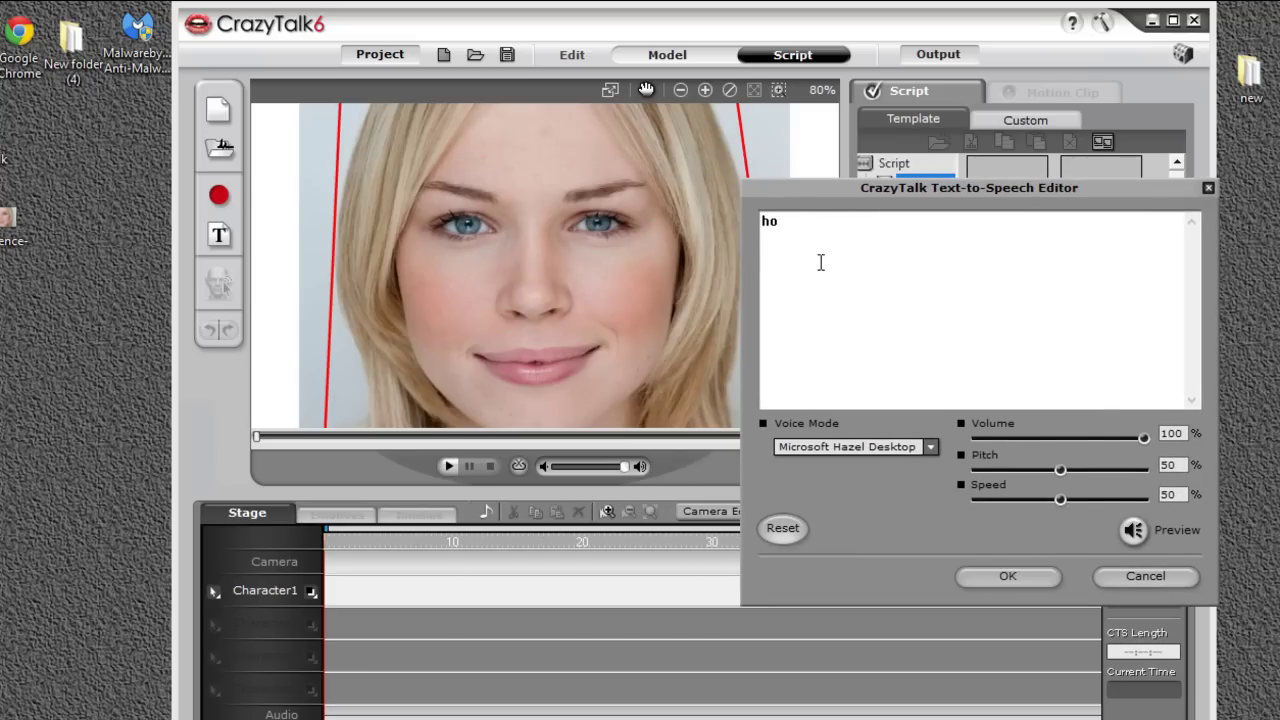
key(BackSpace)
key(BackSpace)
text(haw ar you frineds)
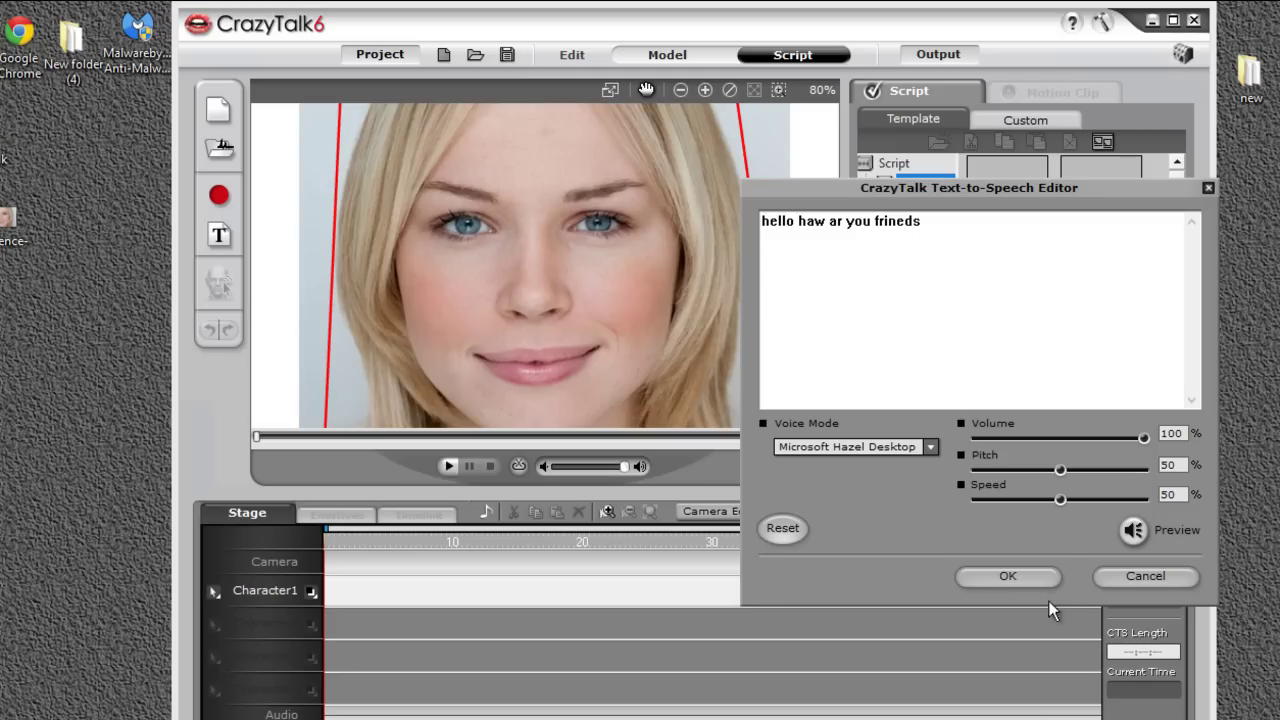
click(1008, 576)
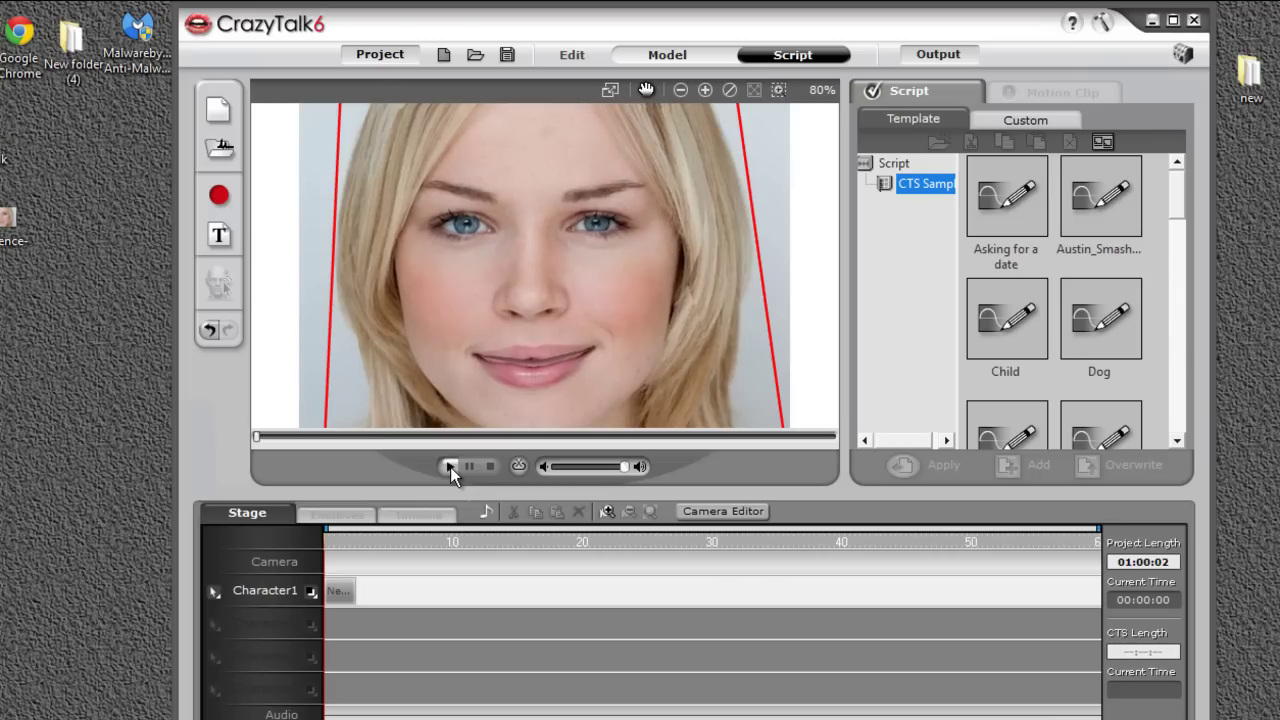
Step: Play the talking animation and check the system sound volume during playback
key(space)
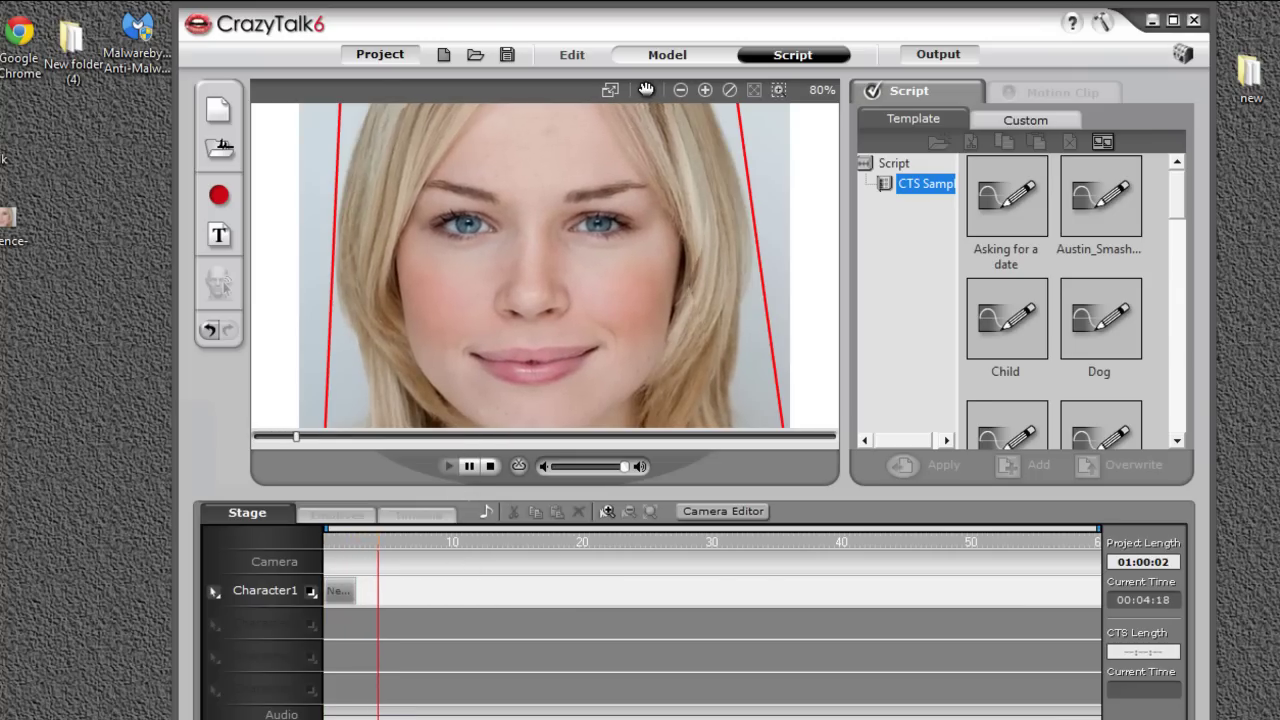
click(1210, 715)
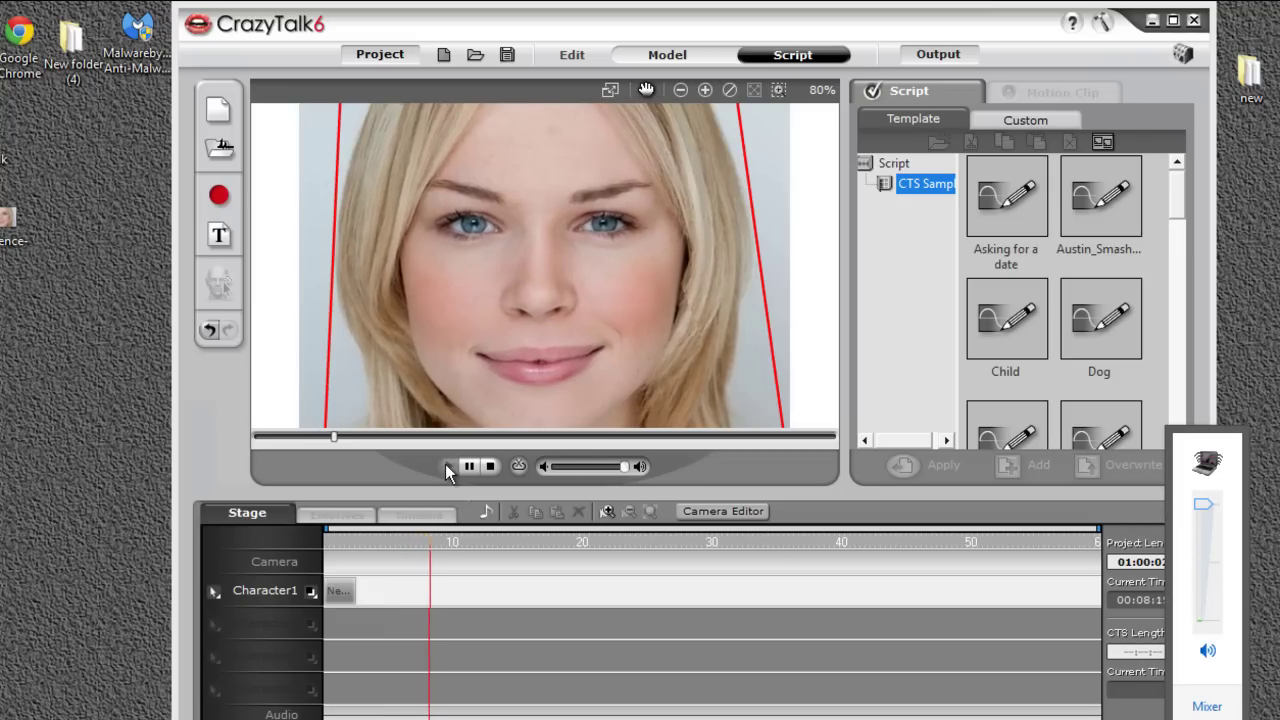
drag(354, 440, 249, 434)
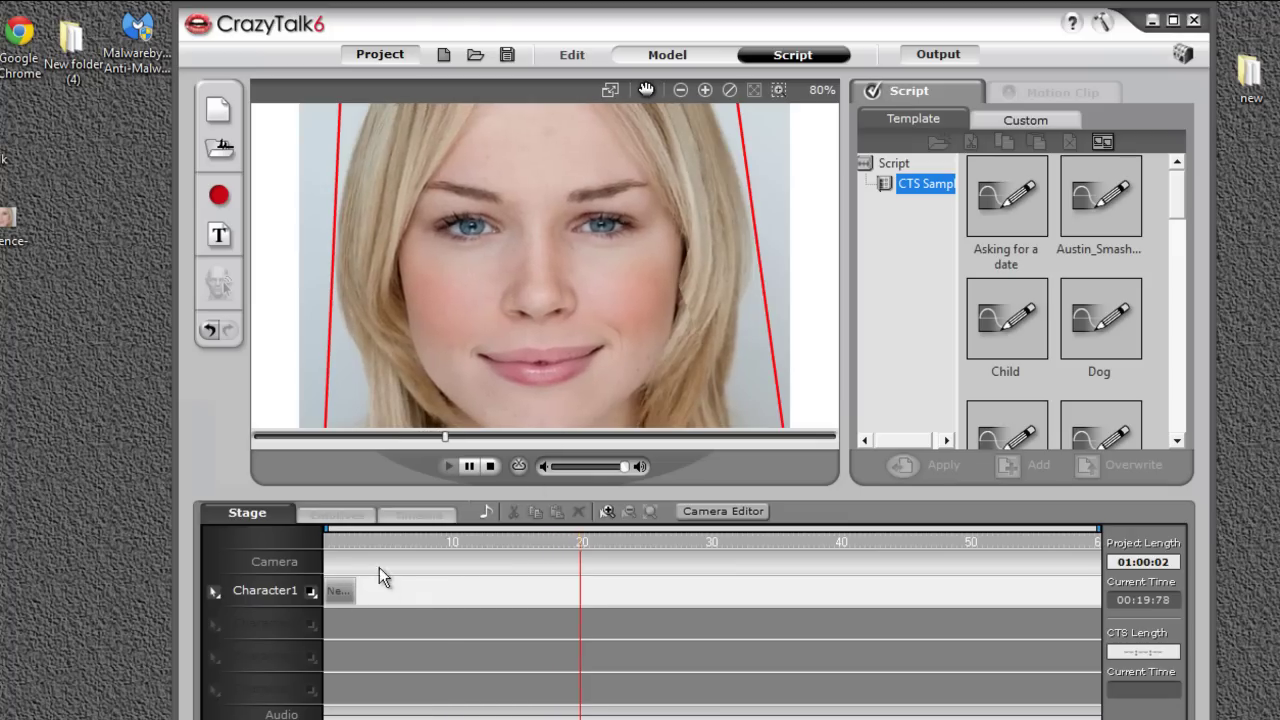
Step: Open the output settings and choose AVI File as the media export format
click(936, 54)
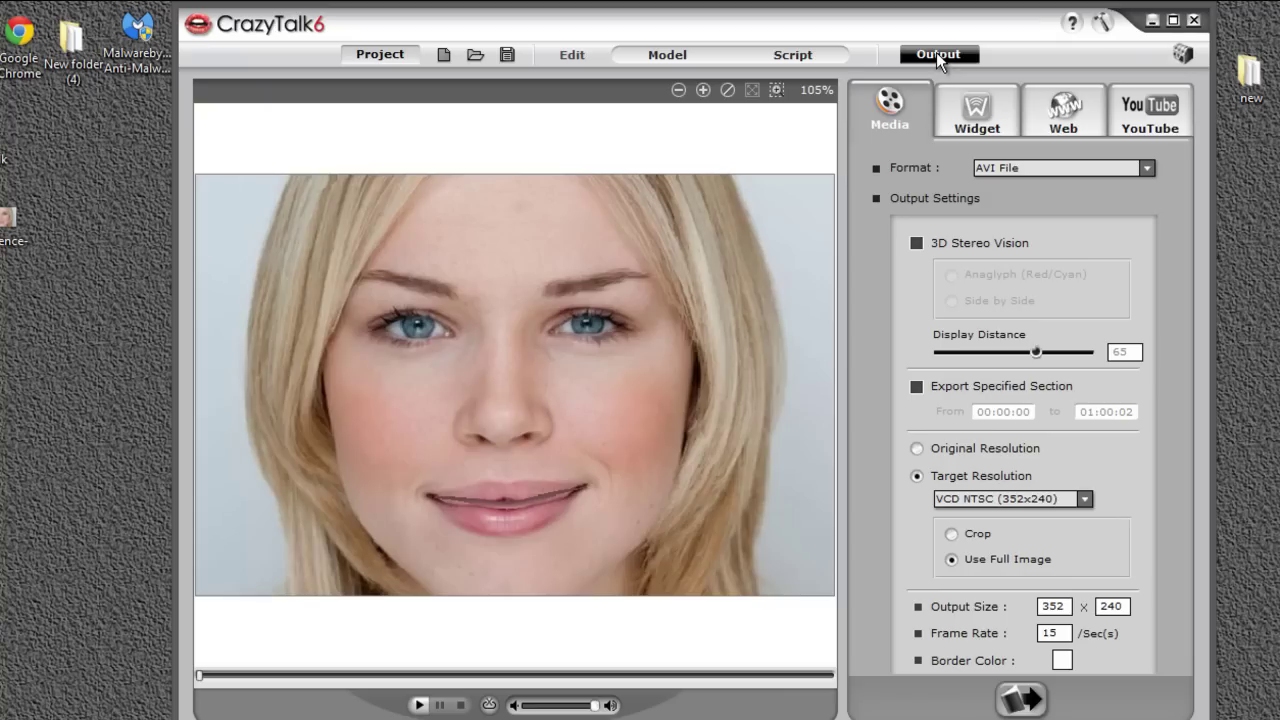
click(1147, 168)
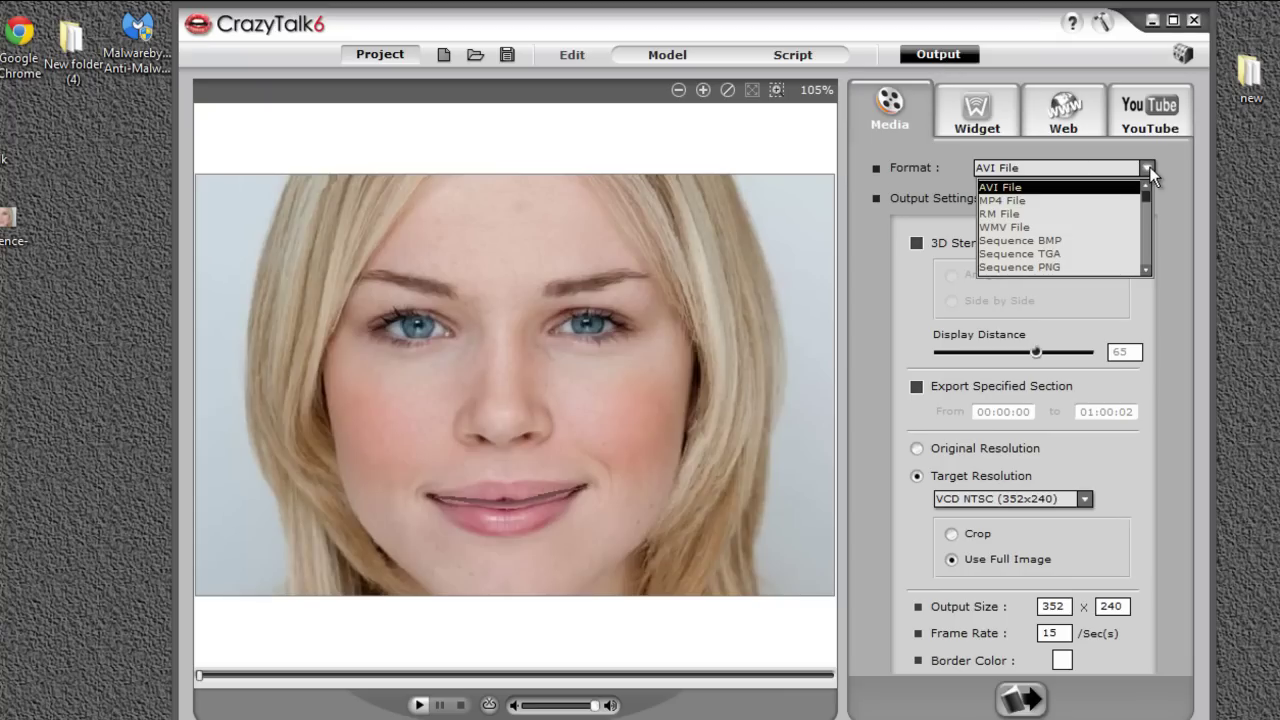
click(1025, 186)
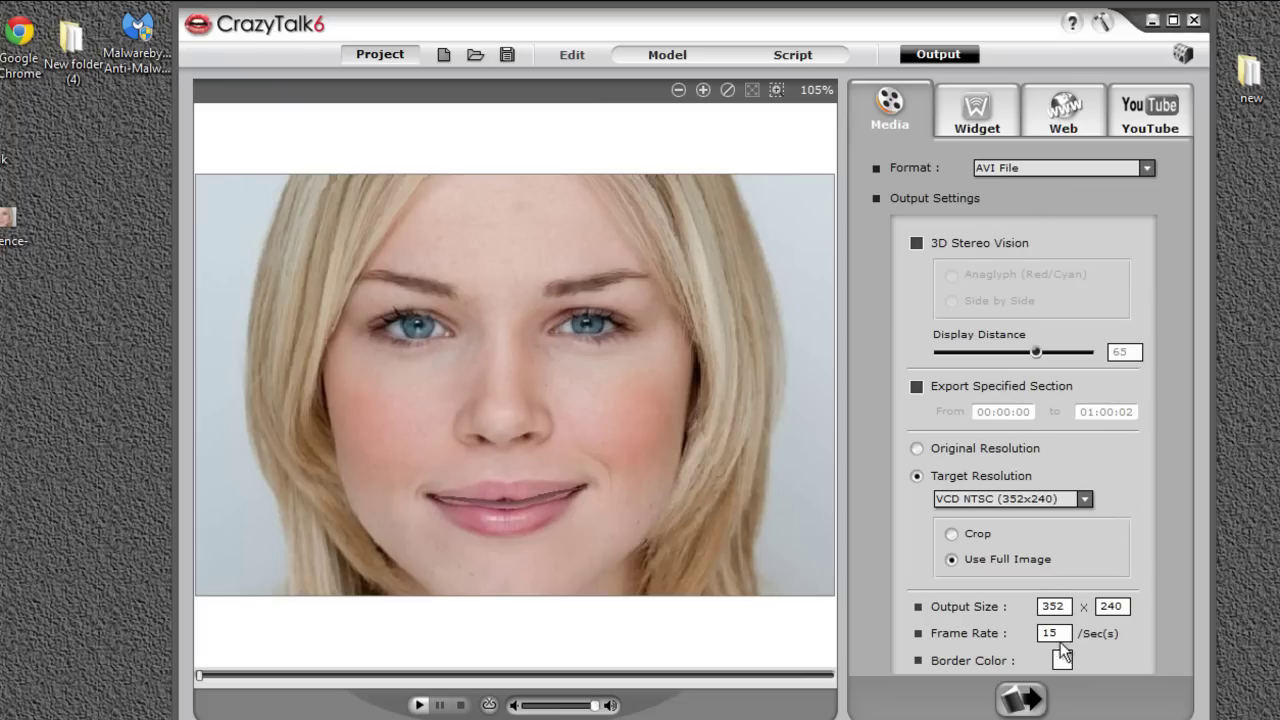
Step: Export the animation to the Desktop as huhu with the Full Frames (Uncompressed) compressor and accept opening the finished file
click(1030, 703)
click(466, 312)
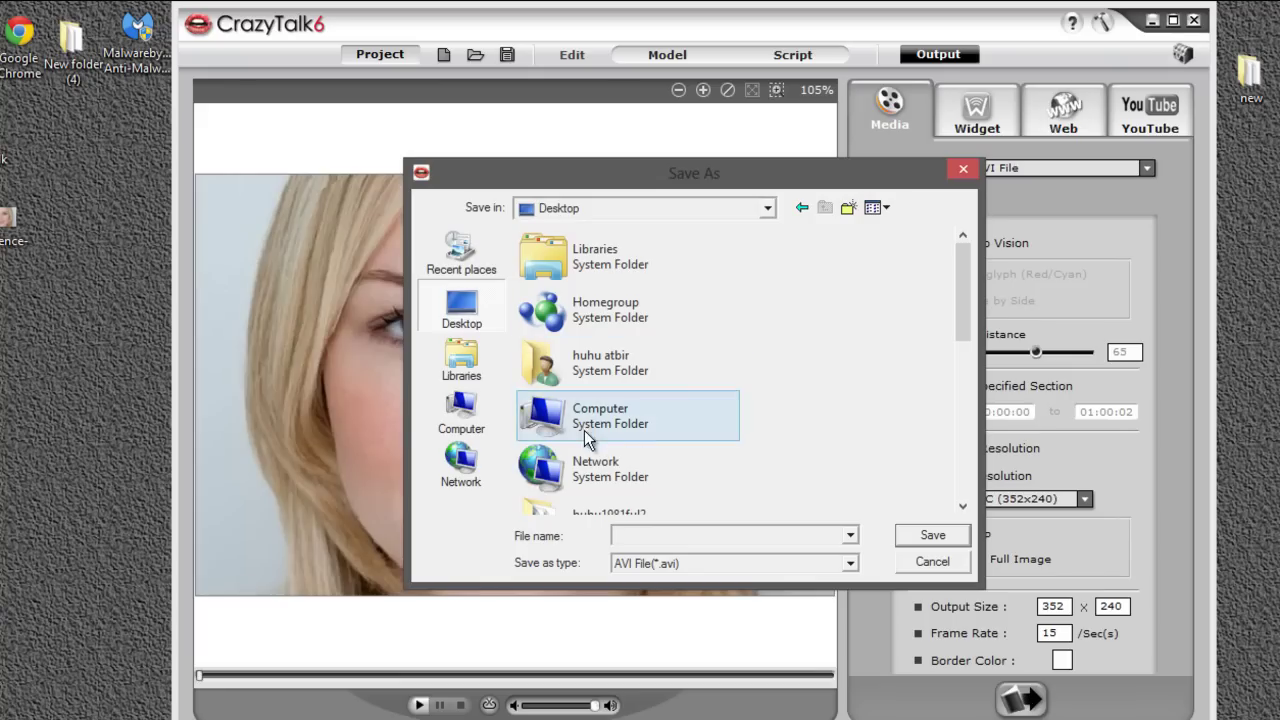
click(666, 535)
text(huhu)
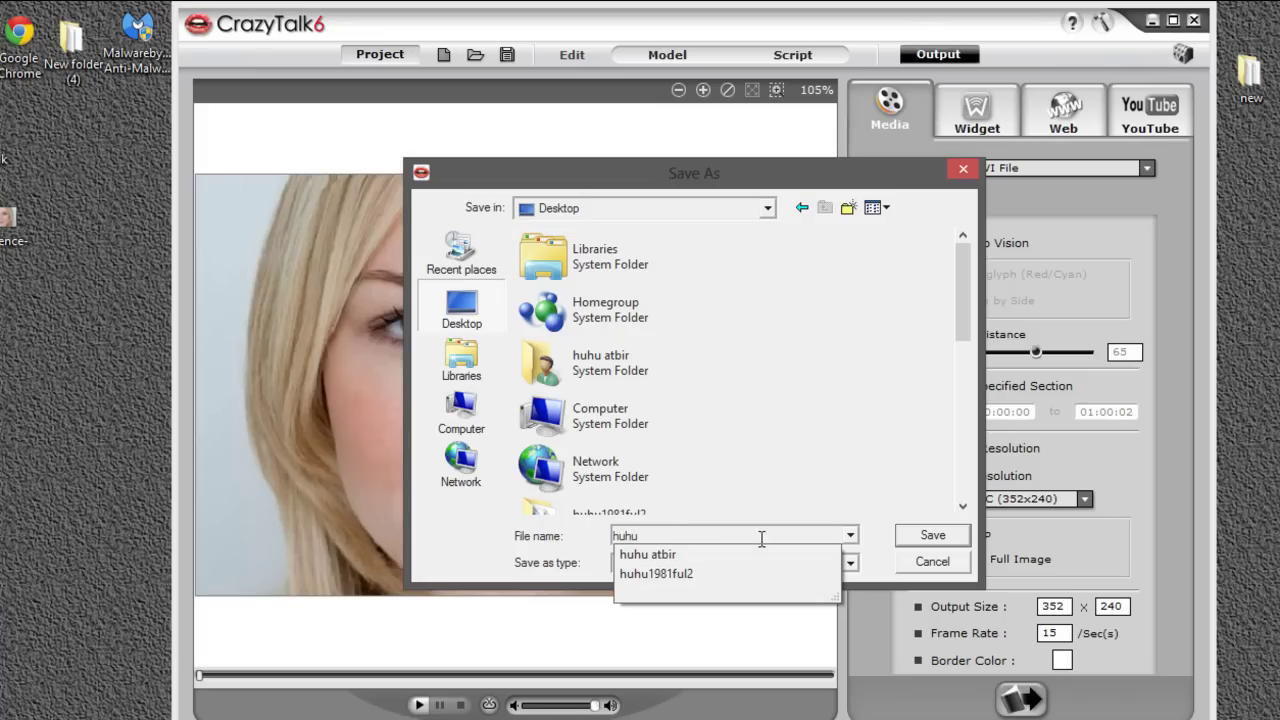
click(945, 534)
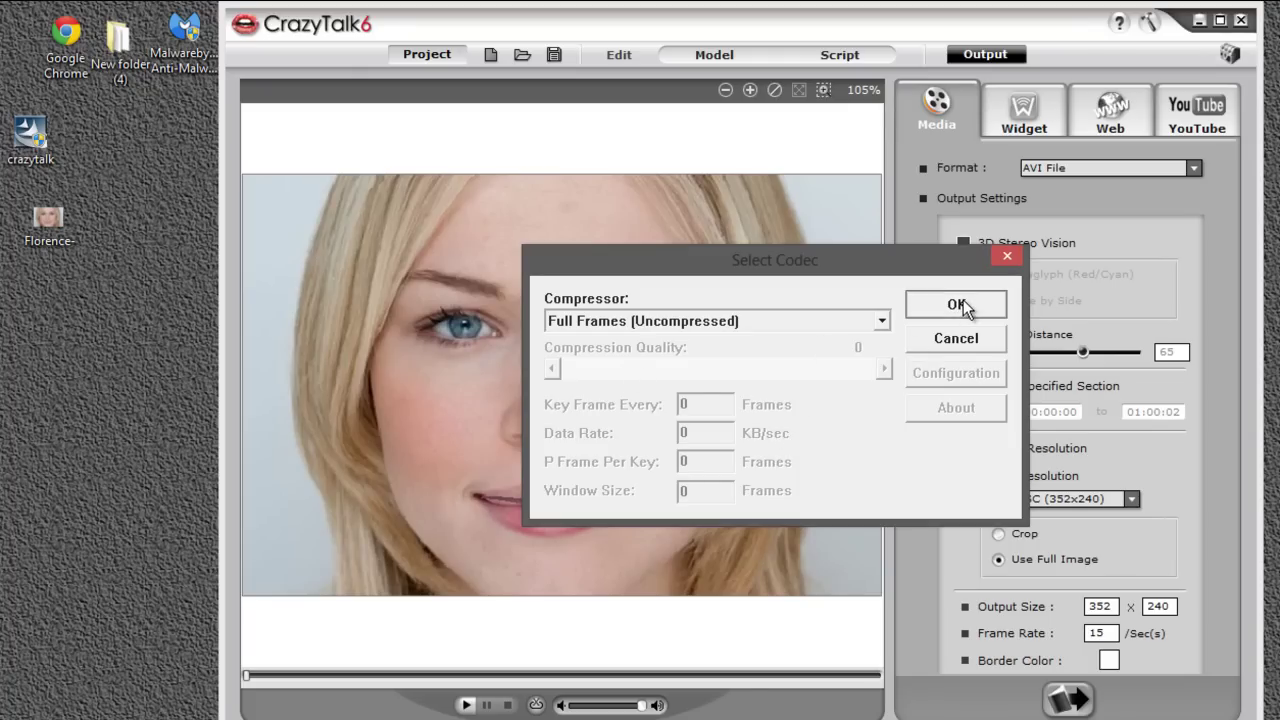
click(963, 305)
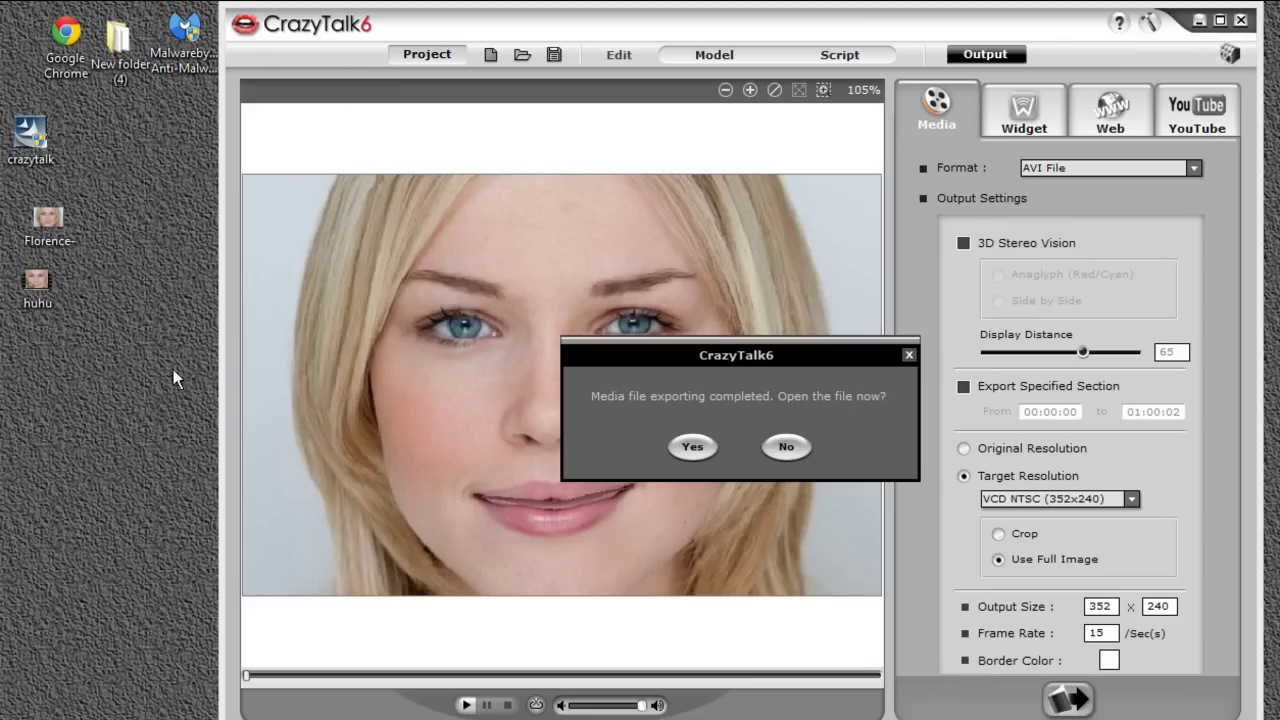
click(693, 448)
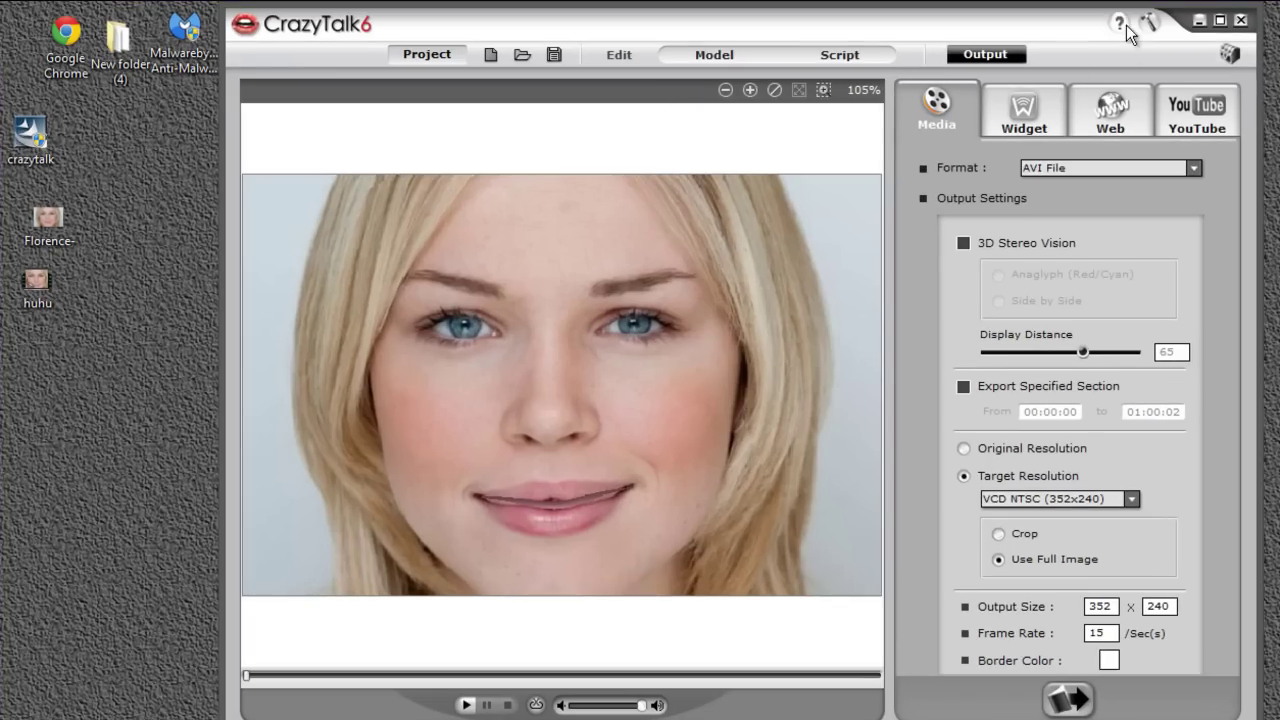
Step: Switch to the desktop, move the exported huhu video to its middle and play it in Windows Media Player
click(1198, 21)
right_click(41, 286)
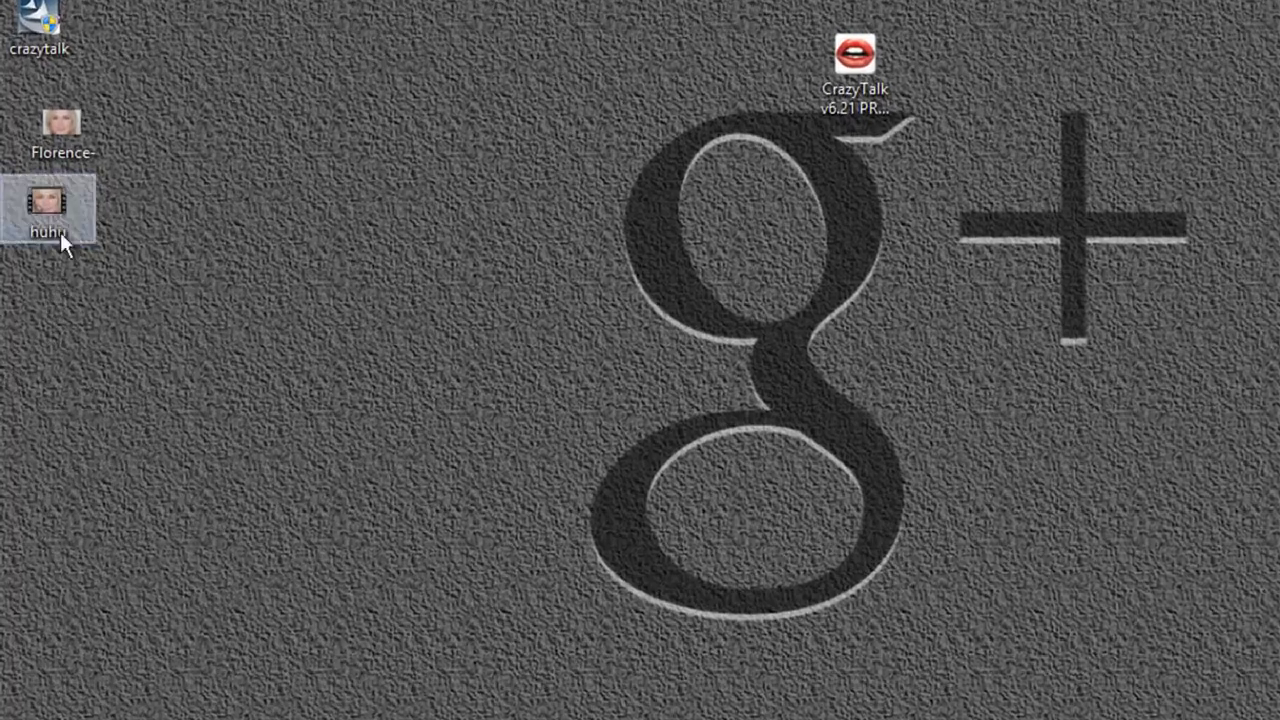
drag(60, 240, 840, 304)
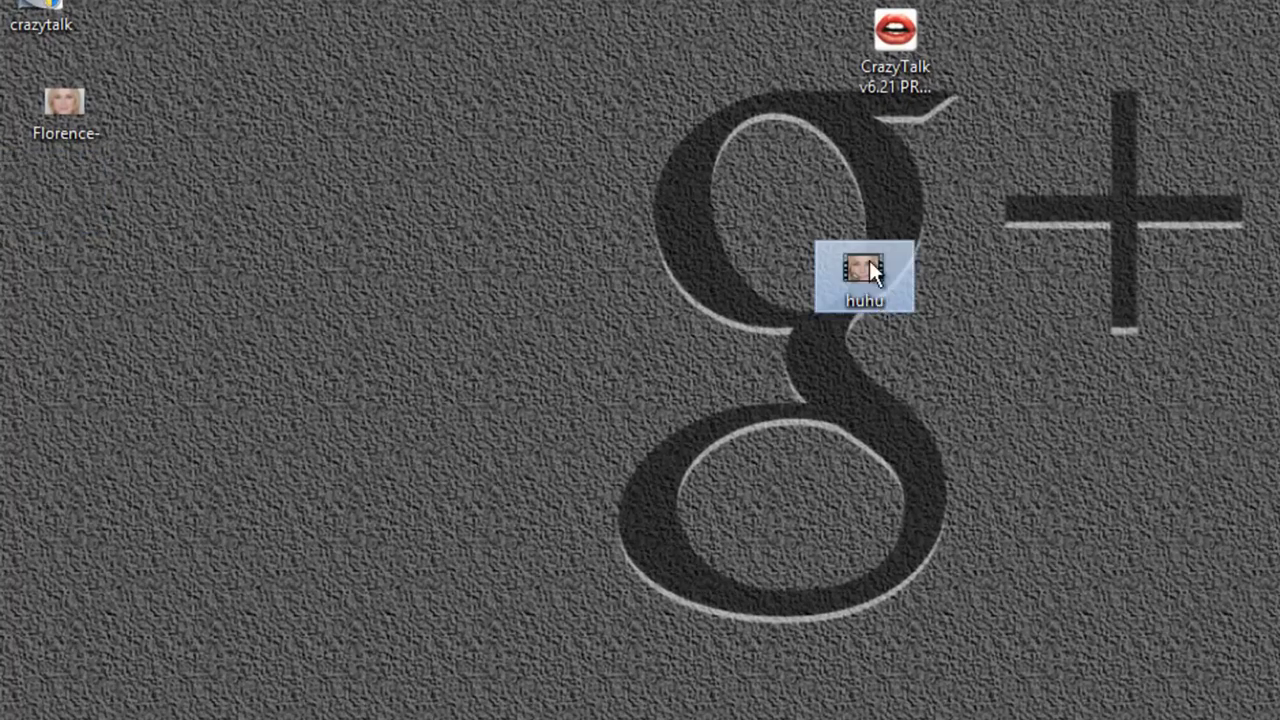
right_click(831, 275)
mouse_move(960, 361)
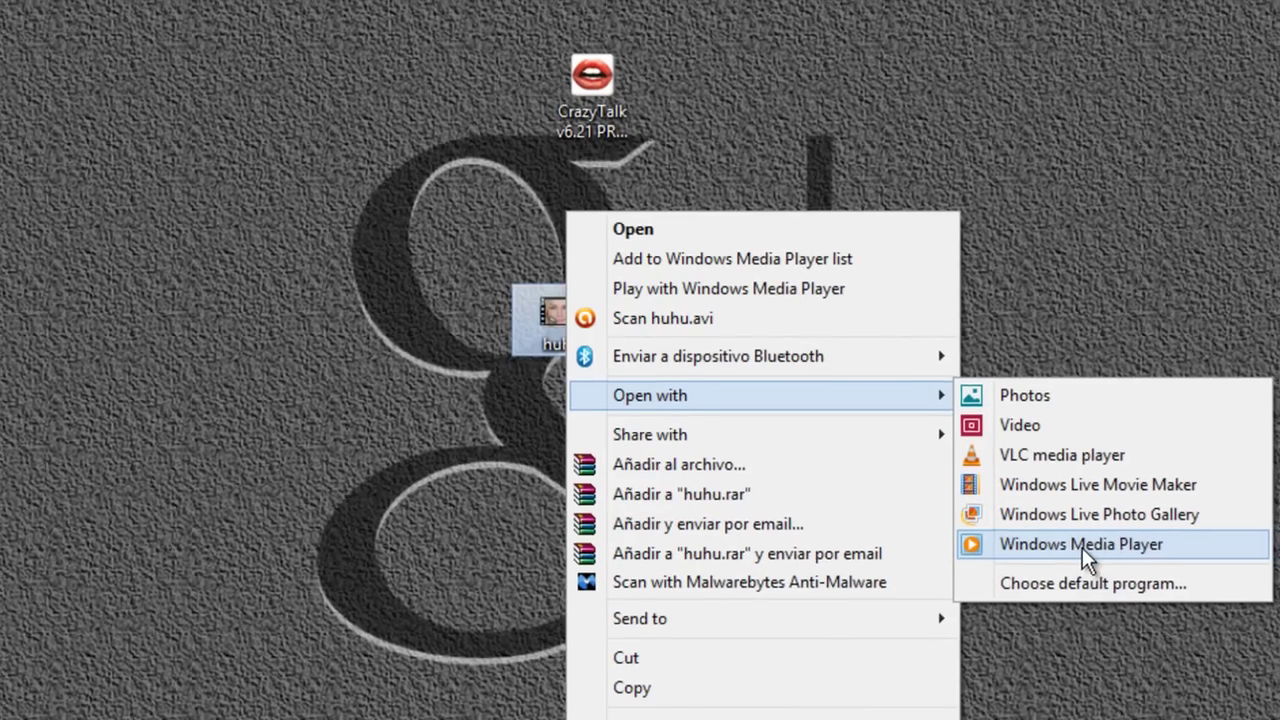
click(1082, 547)
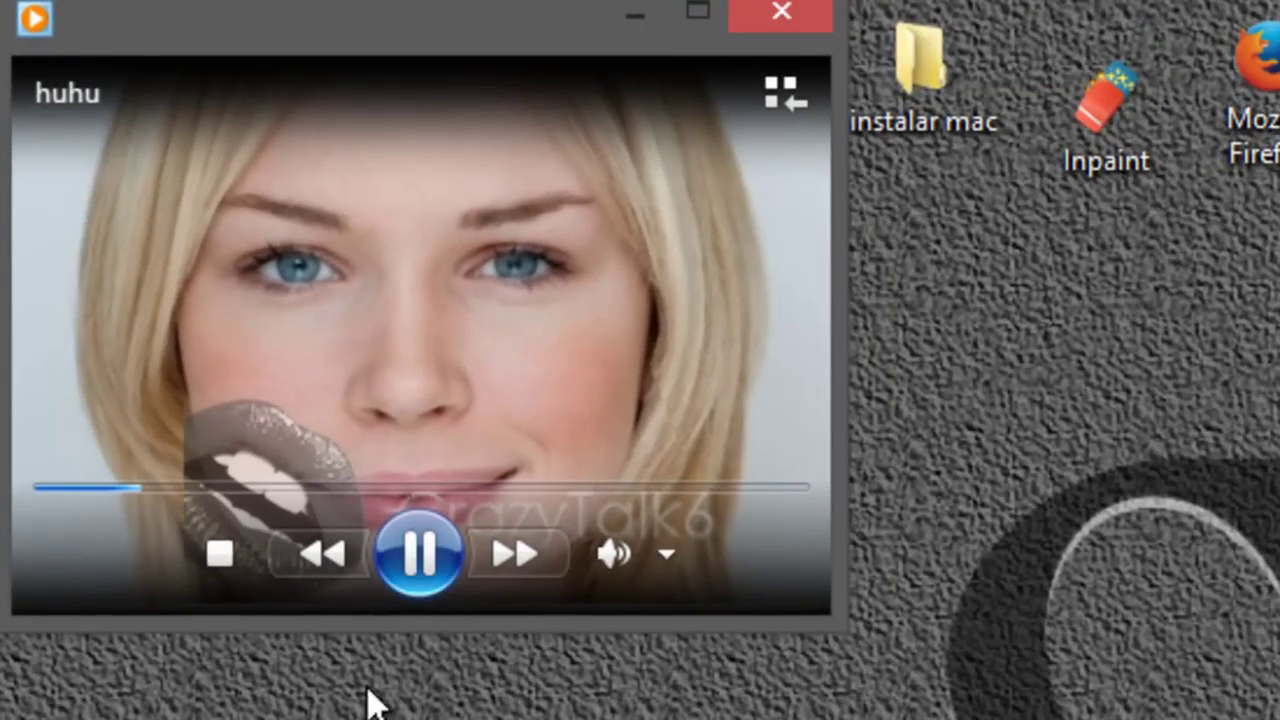
click(412, 540)
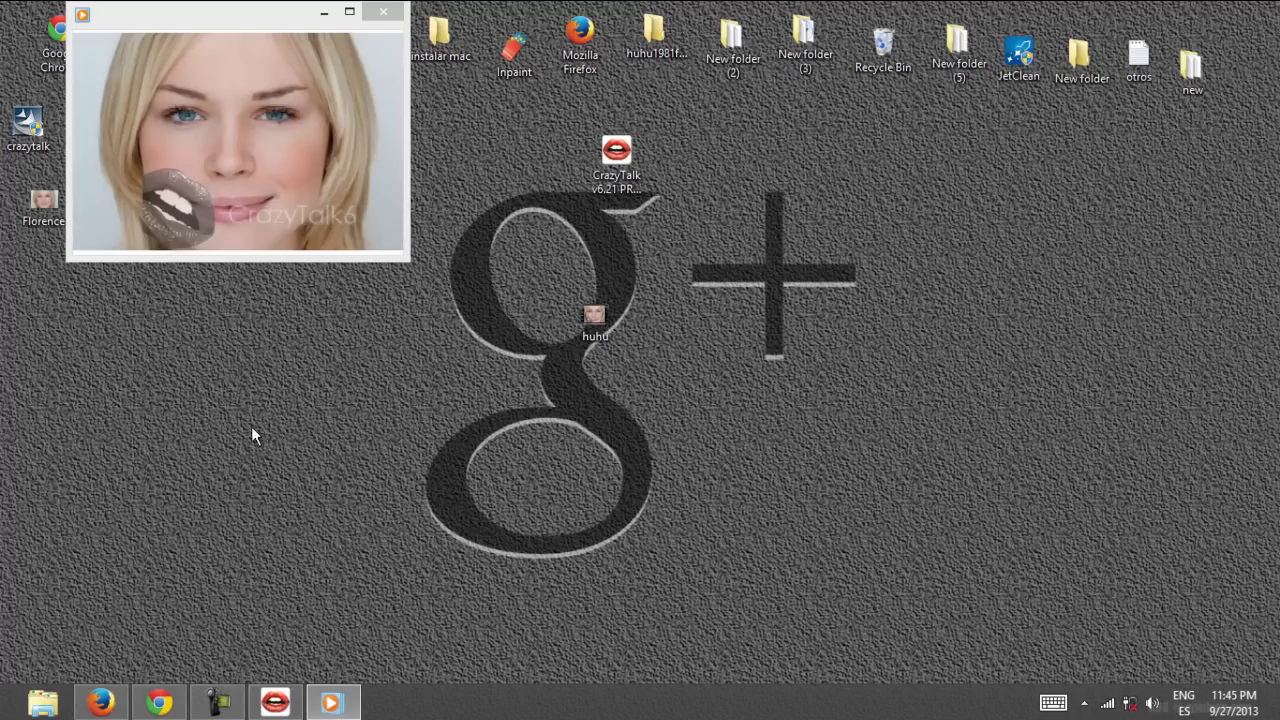
Step: Minimize the media player and line up the huhu video and the CrazyTalk shortcut below the portrait photo file on the desktop
click(324, 14)
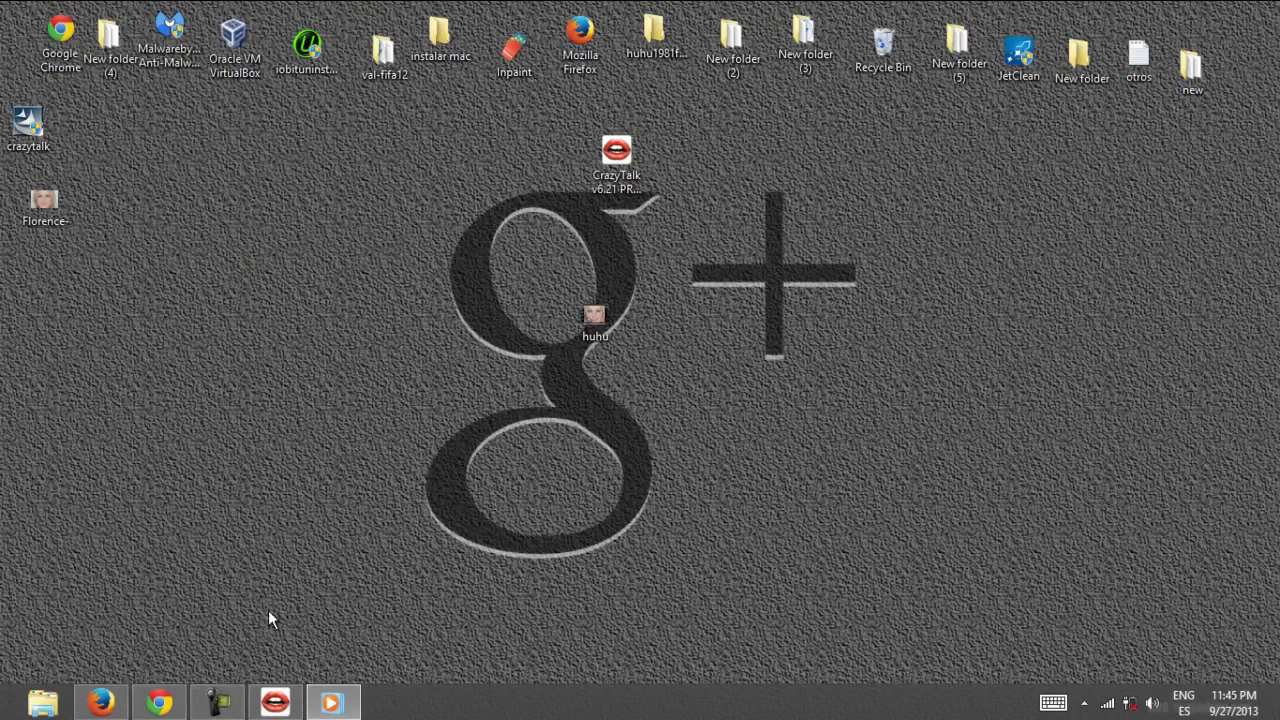
click(332, 702)
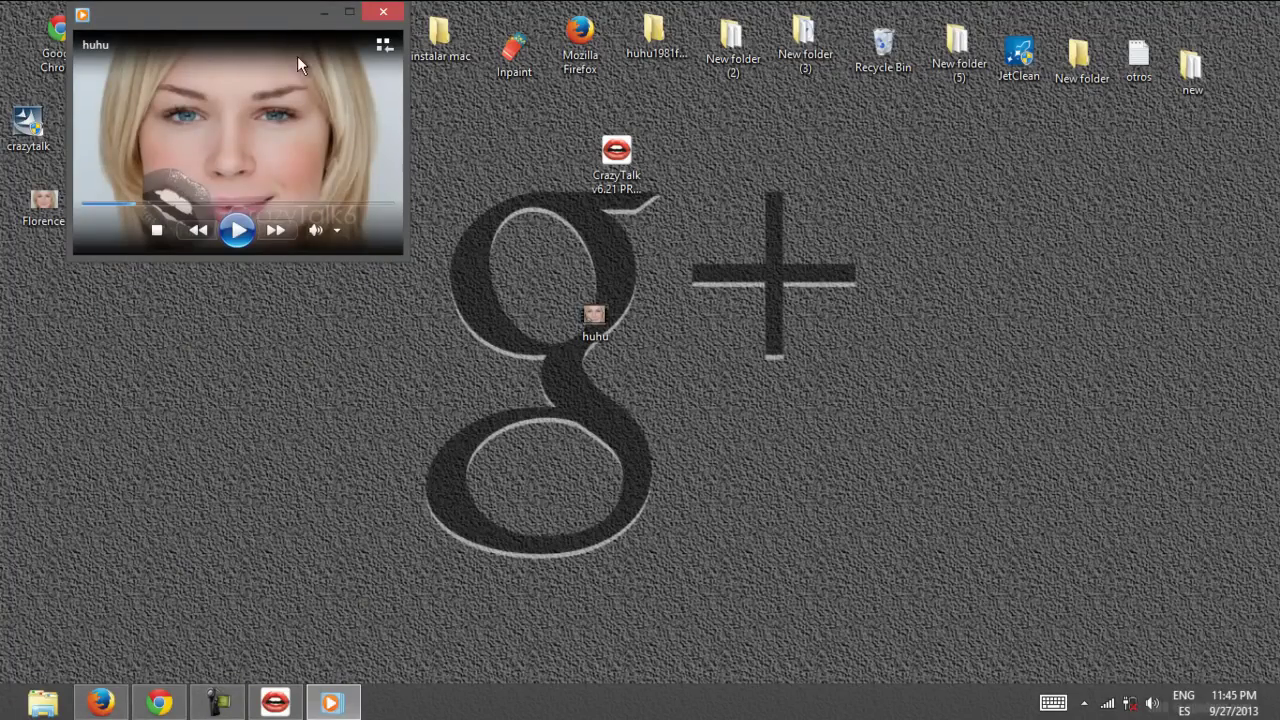
click(324, 12)
drag(596, 315, 592, 318)
drag(612, 162, 46, 371)
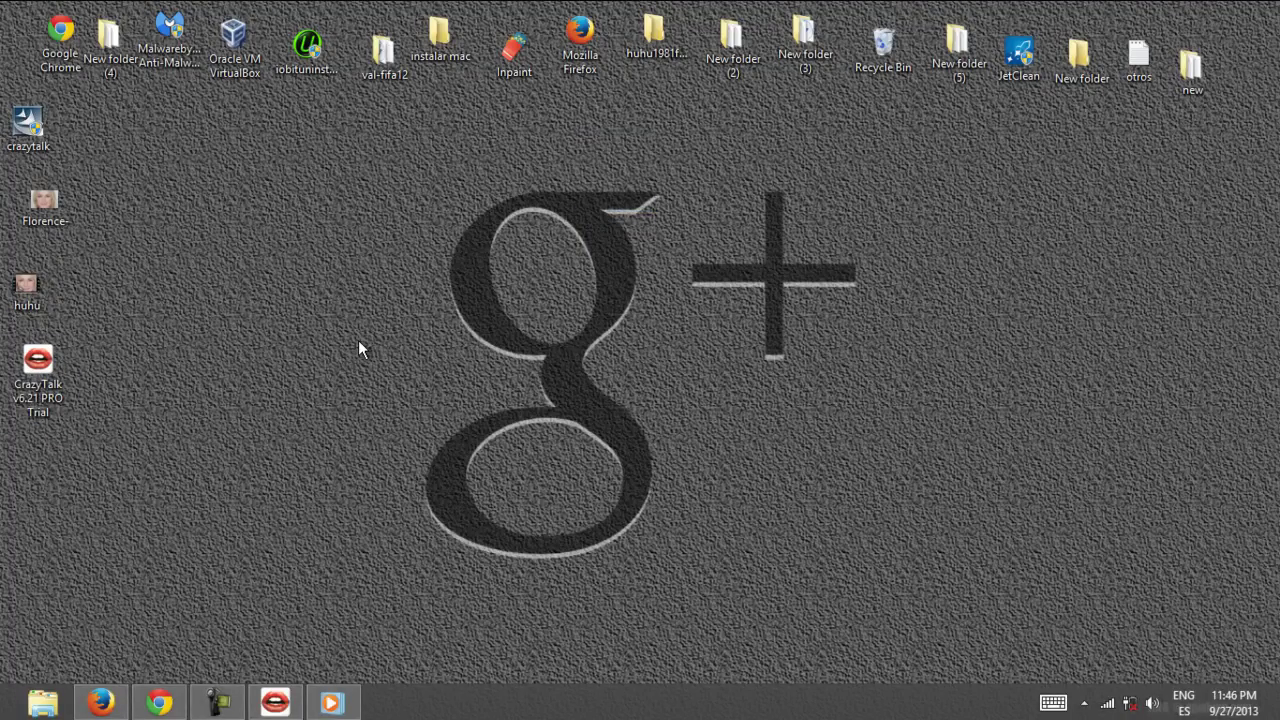